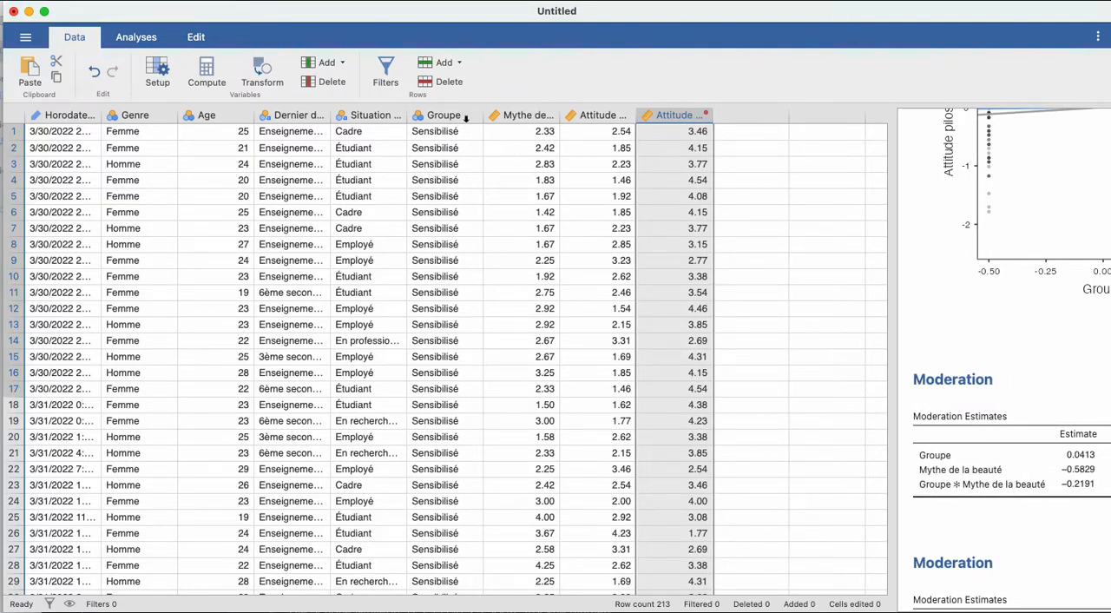
- Look through the dataset rows to examine the values of the Groupe variable
scroll(454, 305, down, 3)
scroll(454, 305, up, 3)
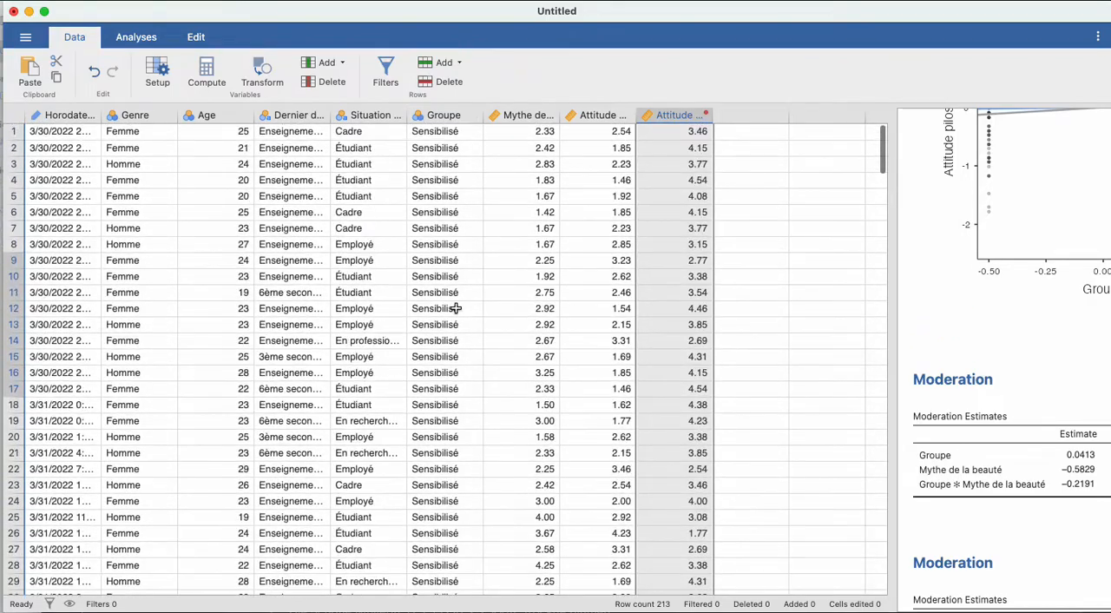
scroll(454, 308, down, 10)
scroll(454, 308, up, 10)
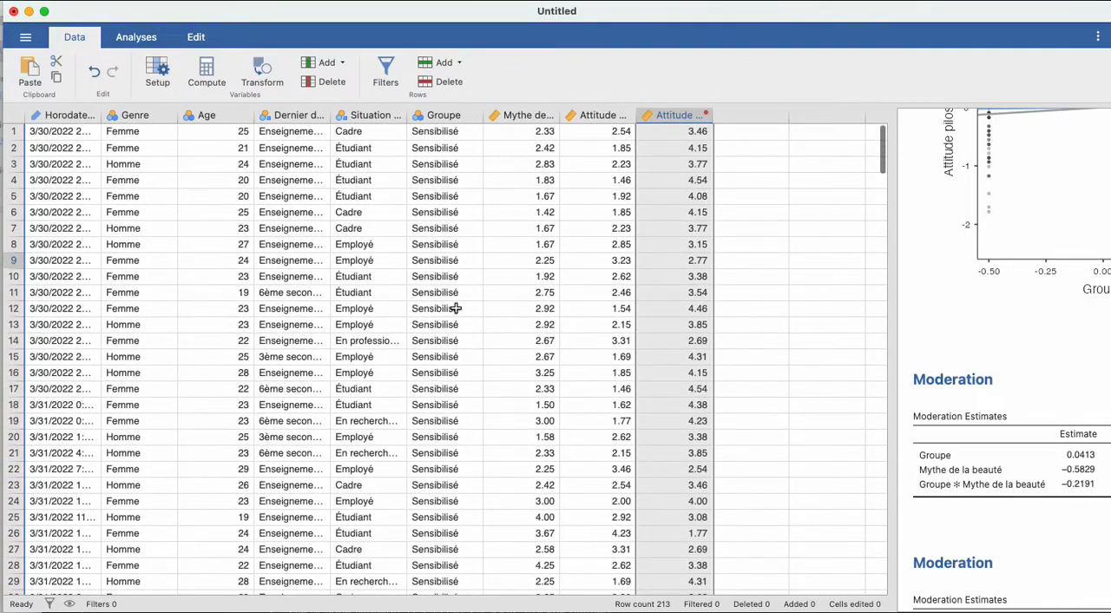
scroll(454, 308, down, 7)
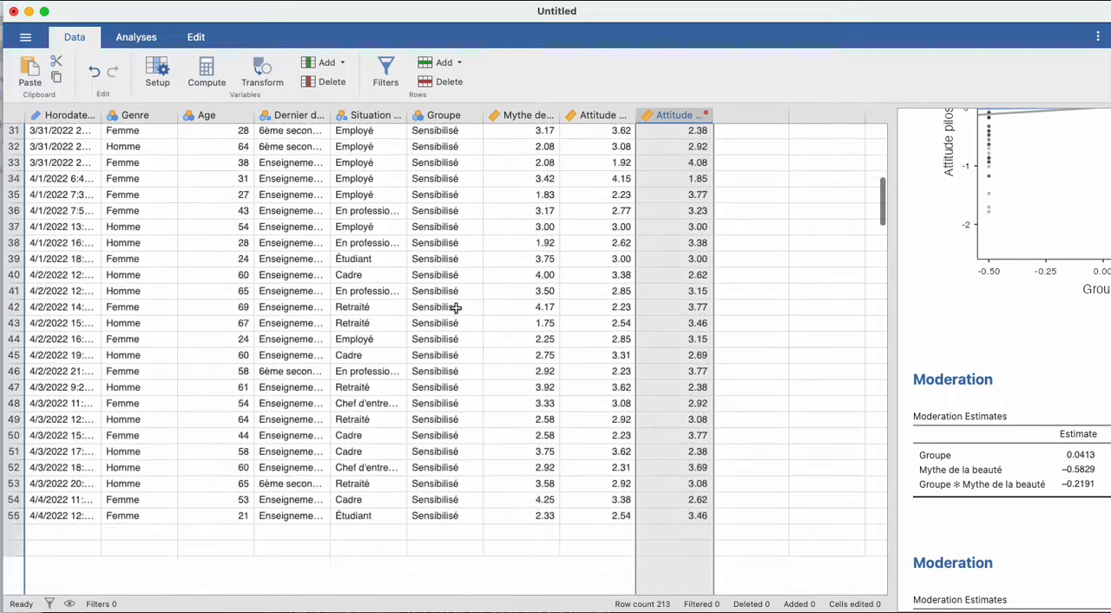
scroll(454, 307, up, 7)
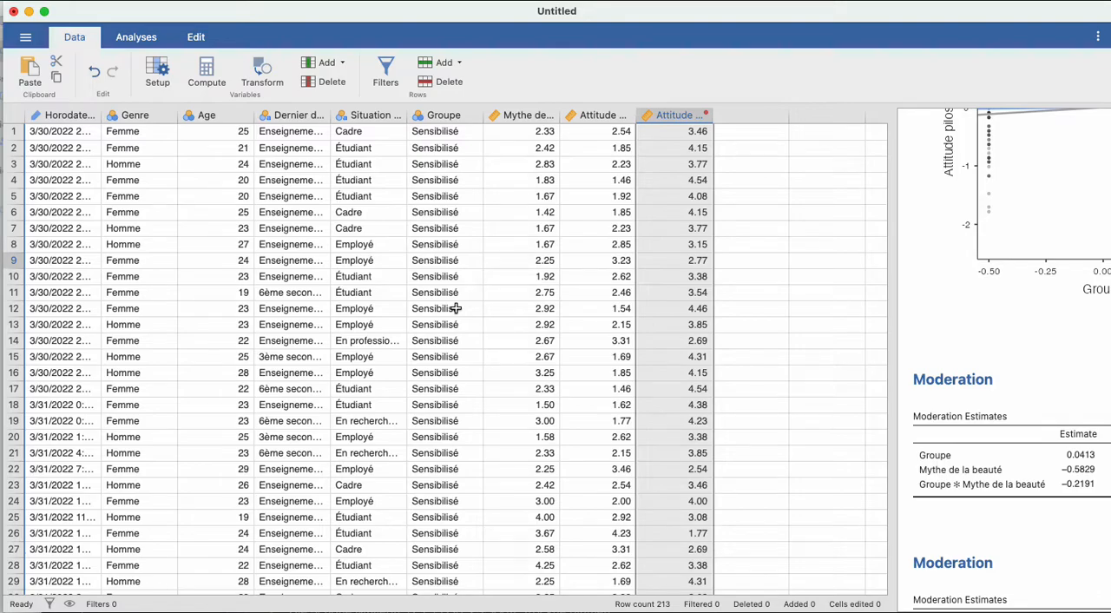
scroll(455, 308, down, 20)
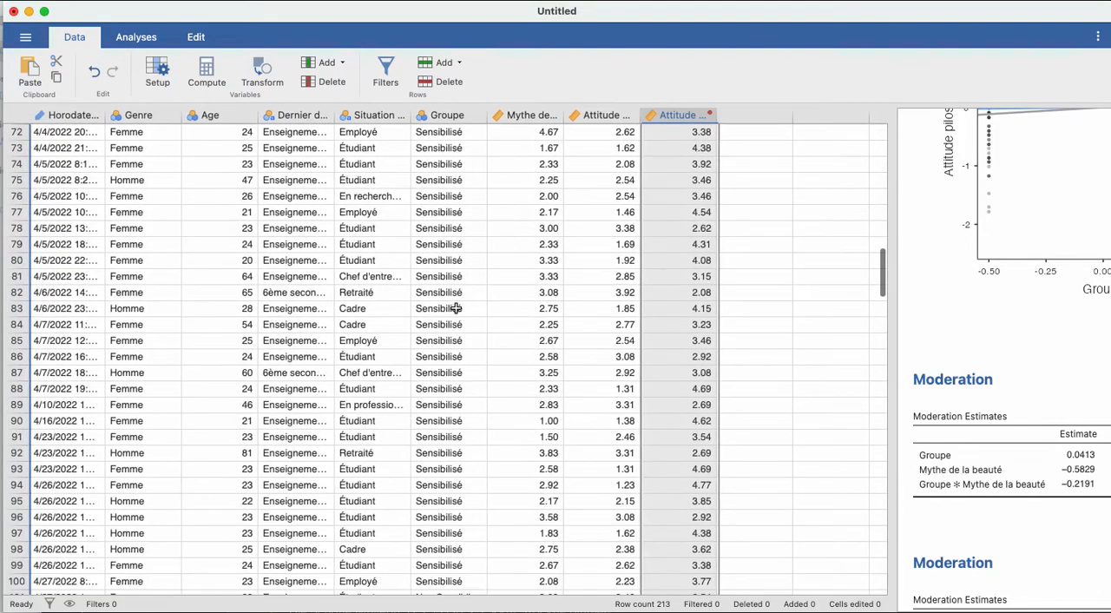
scroll(455, 308, up, 20)
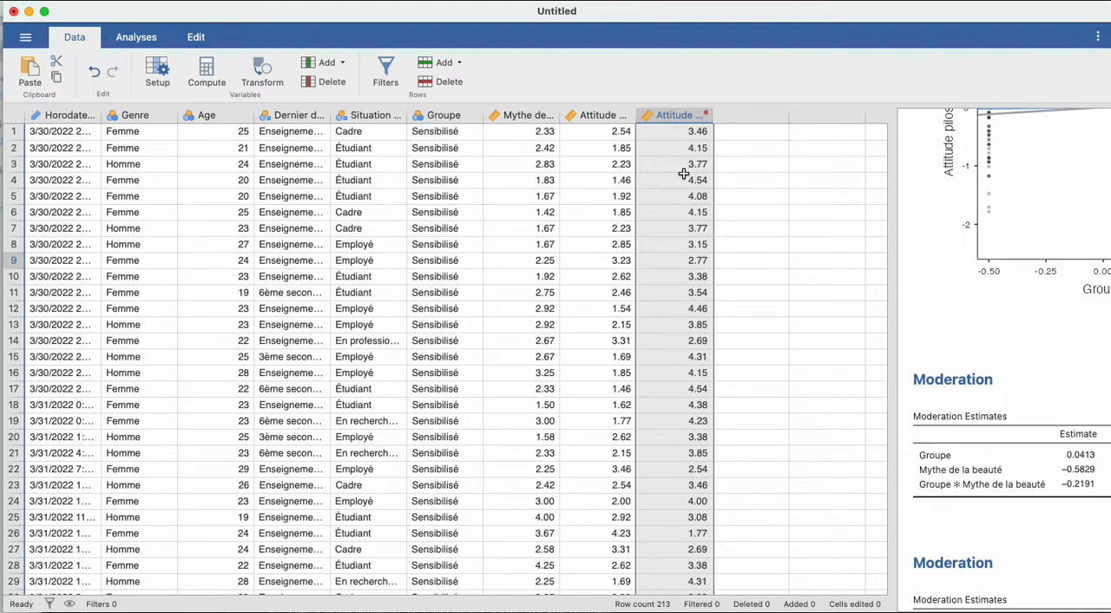
- Inspect the variable settings of Genre and Age, close them, and select the Groupe variable
double_click(121, 115)
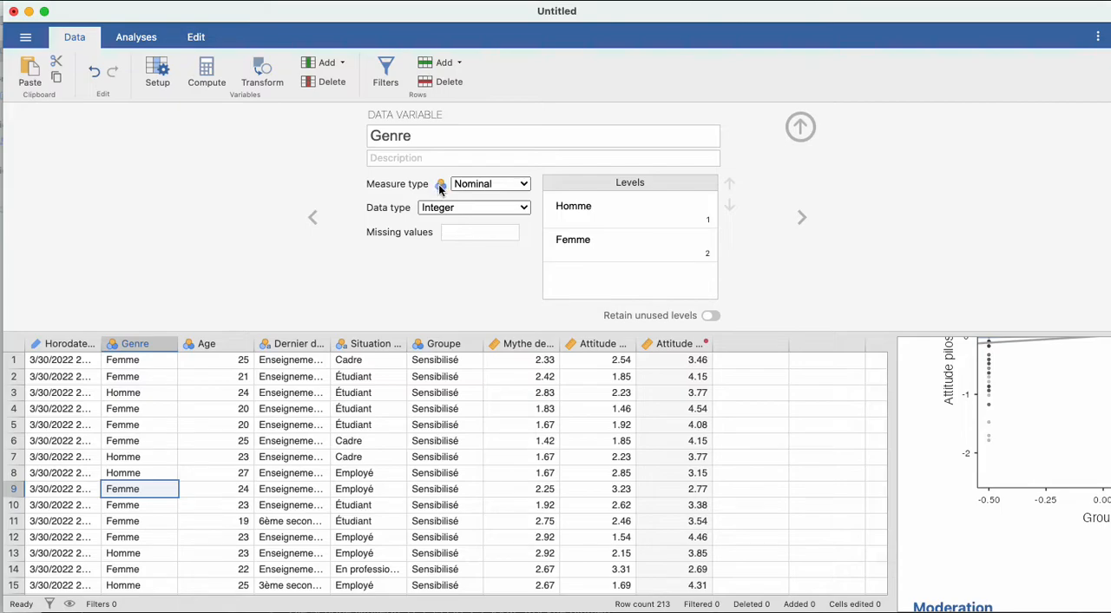
click(152, 342)
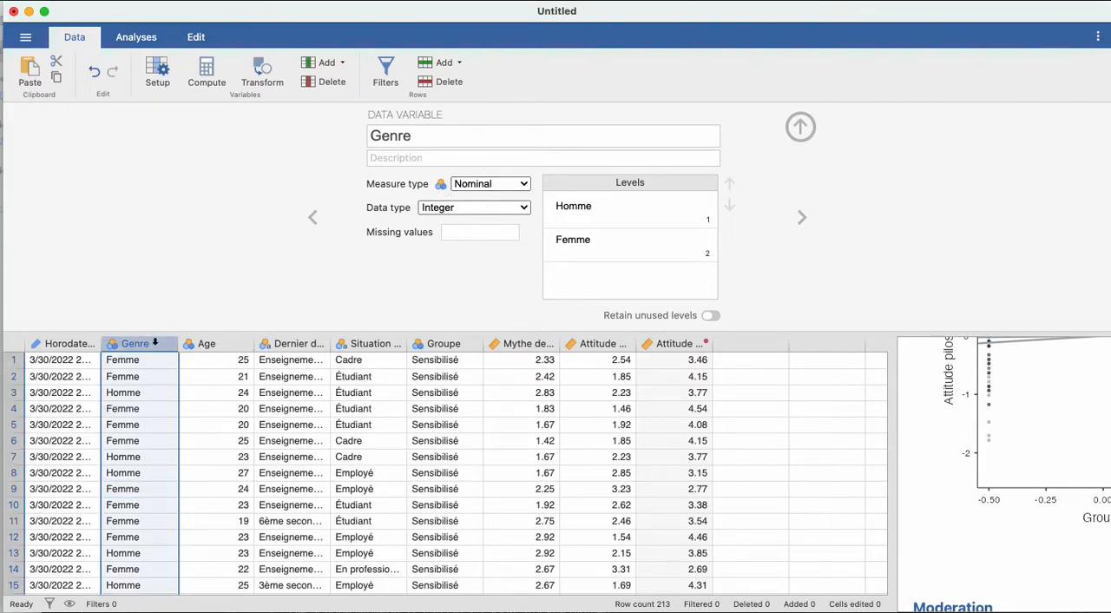
click(801, 218)
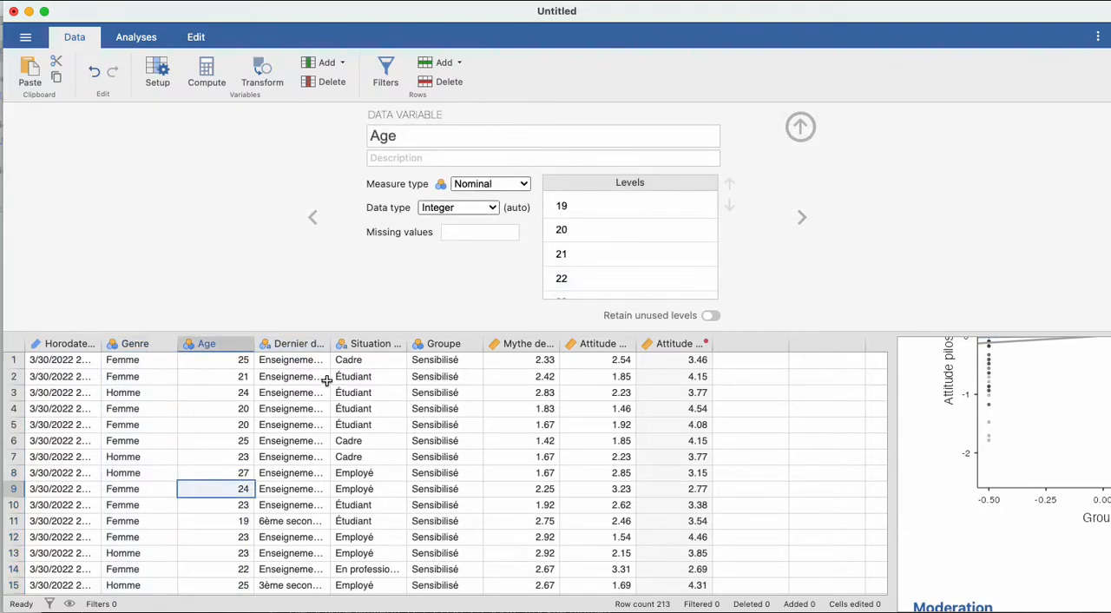
click(800, 127)
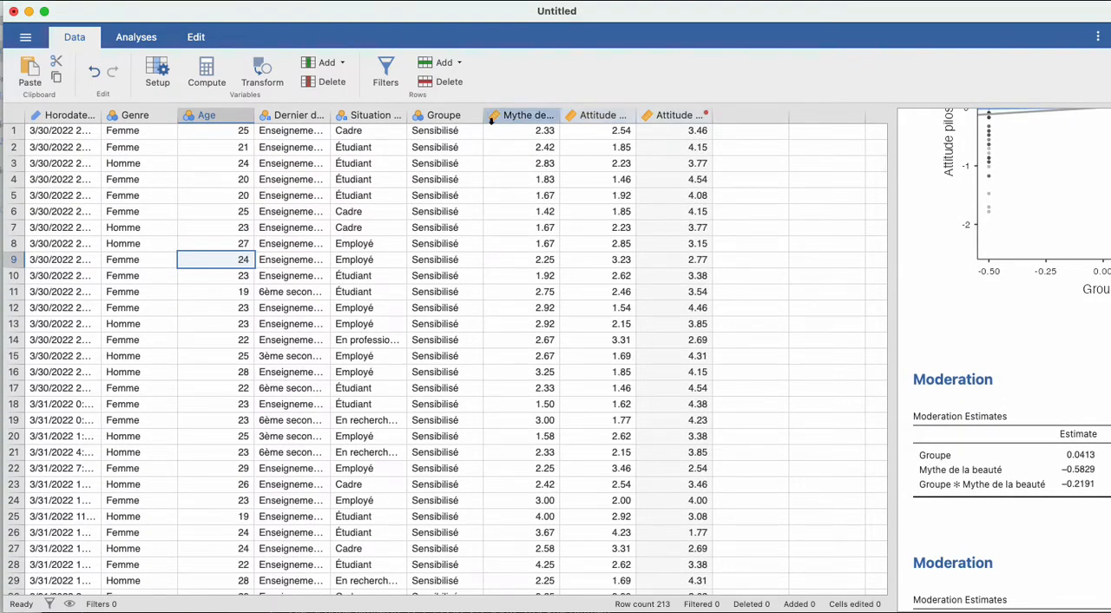
click(442, 115)
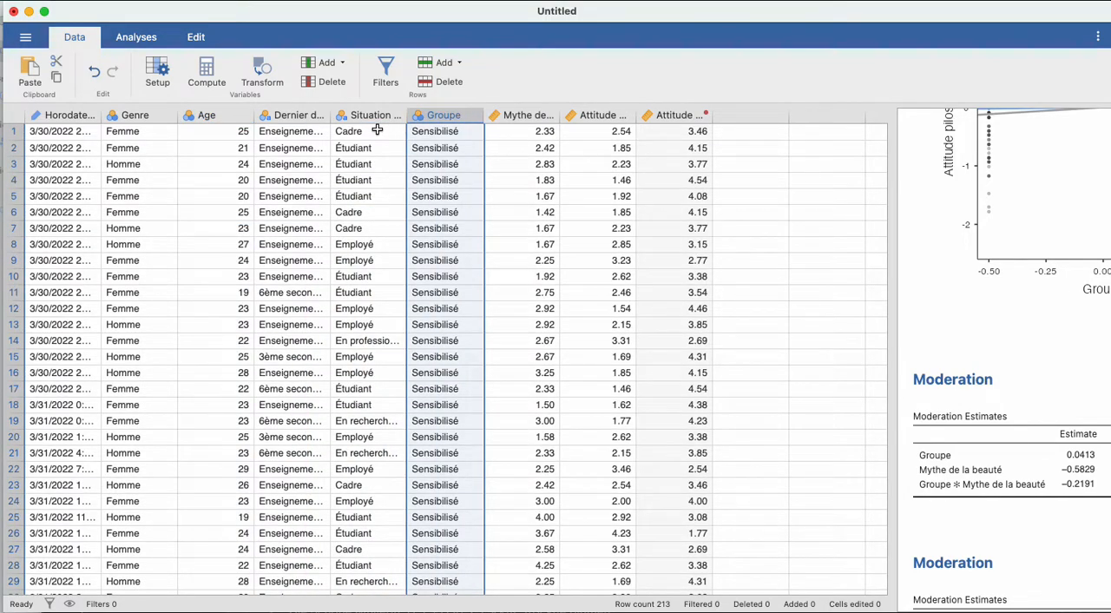
- Create a factorial ANOVA with the second attitude measure, Attitude pilosité, as the dependent variable
click(138, 37)
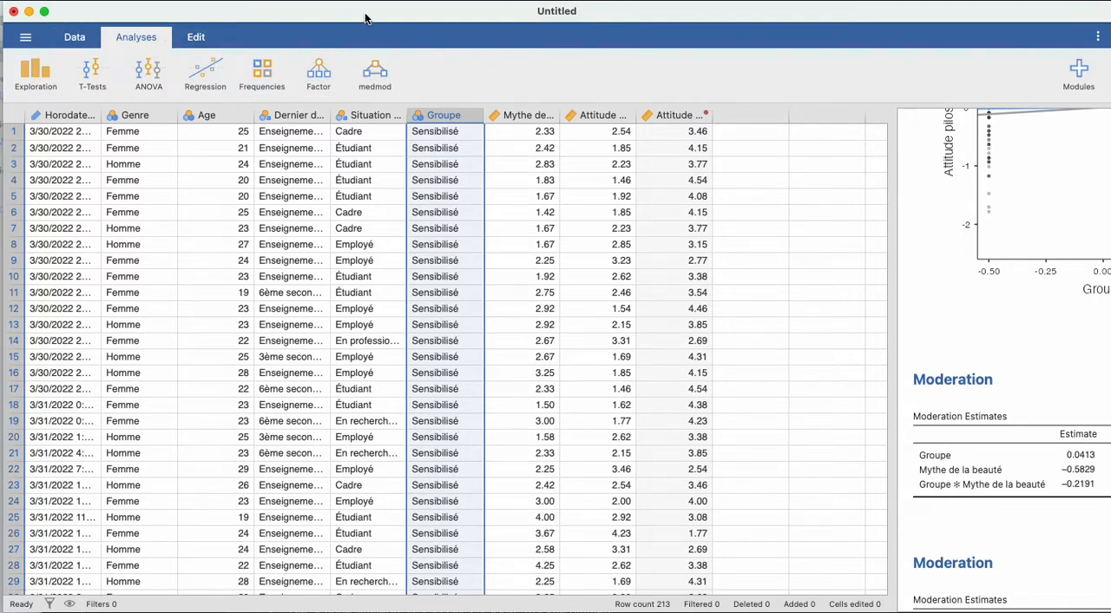
click(165, 76)
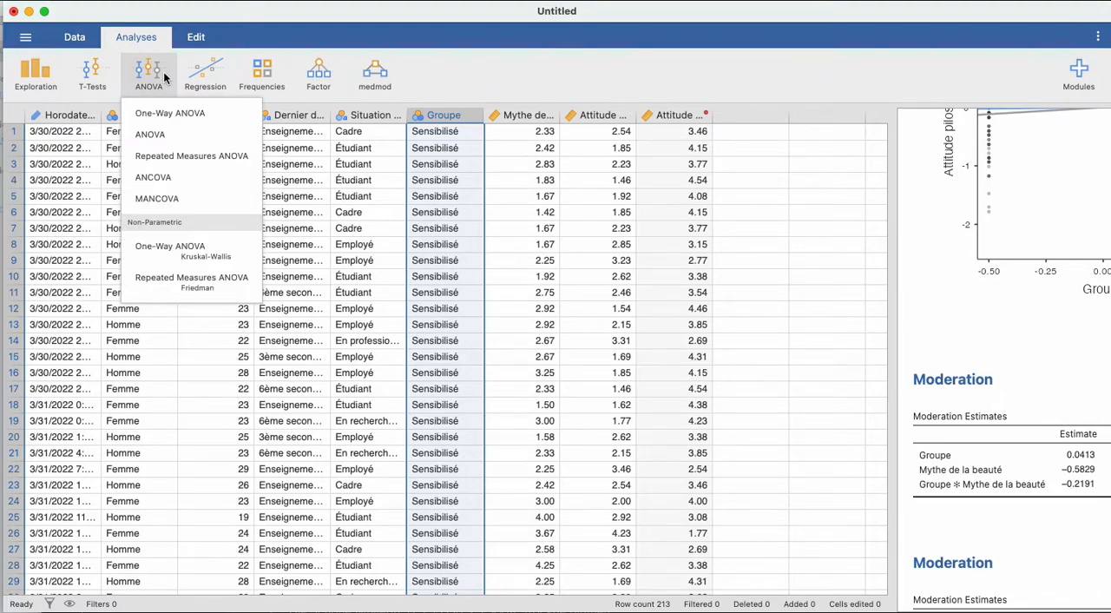
click(151, 136)
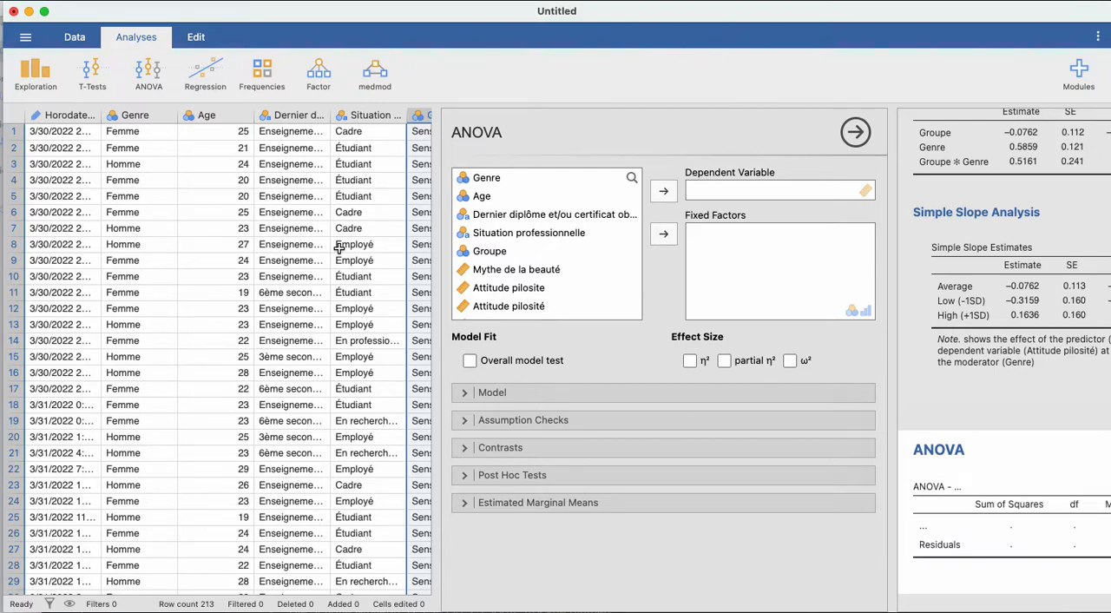
scroll(569, 271, down, 1)
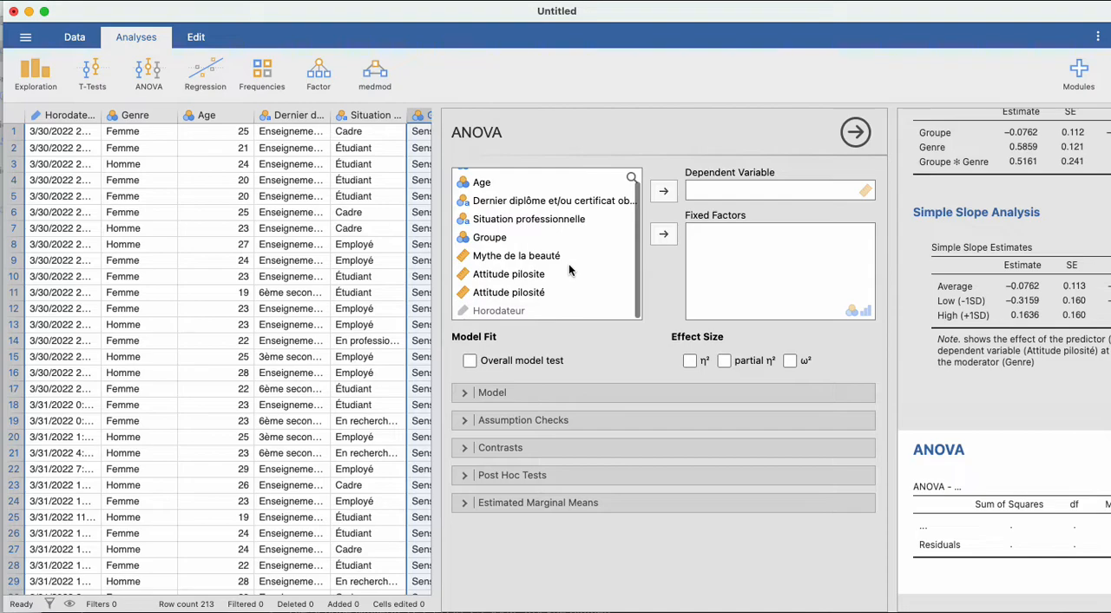
click(512, 295)
click(663, 190)
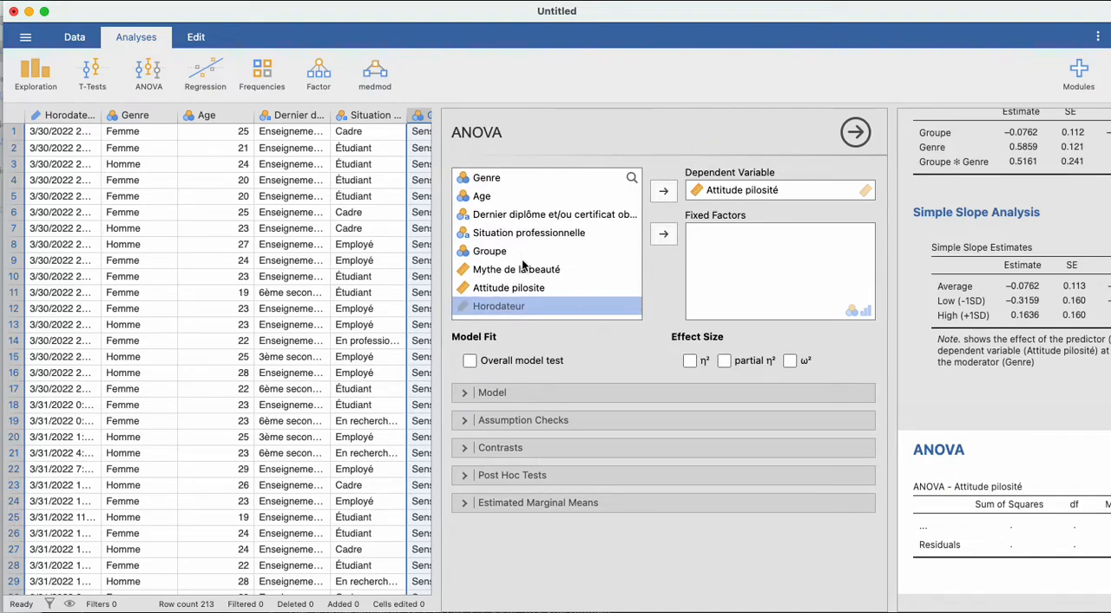
- Assign Genre and Groupe as the fixed factors of the ANOVA
click(496, 179)
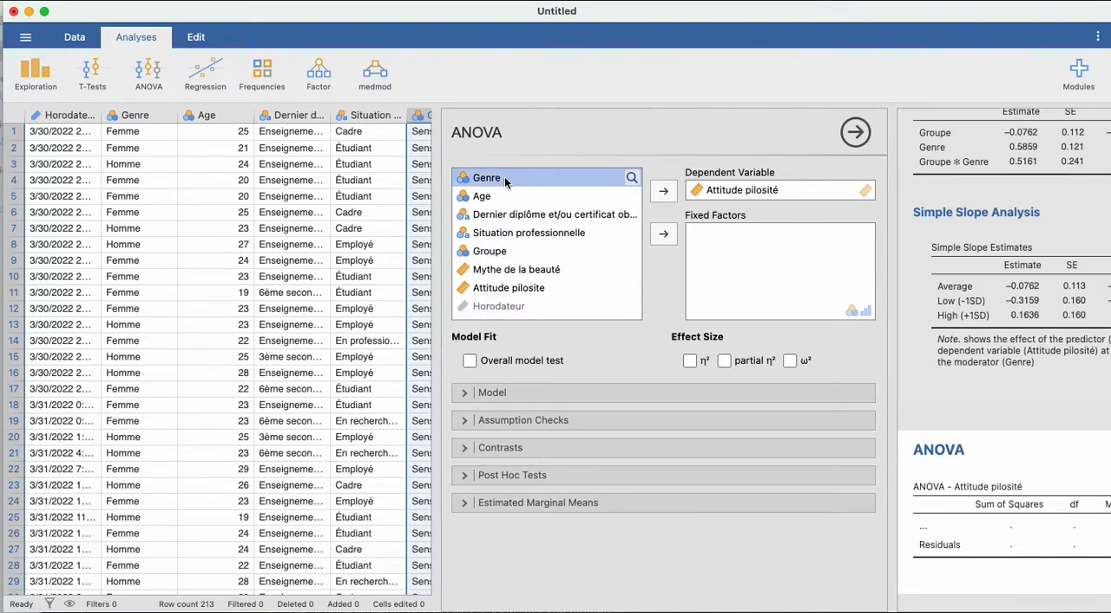
click(664, 236)
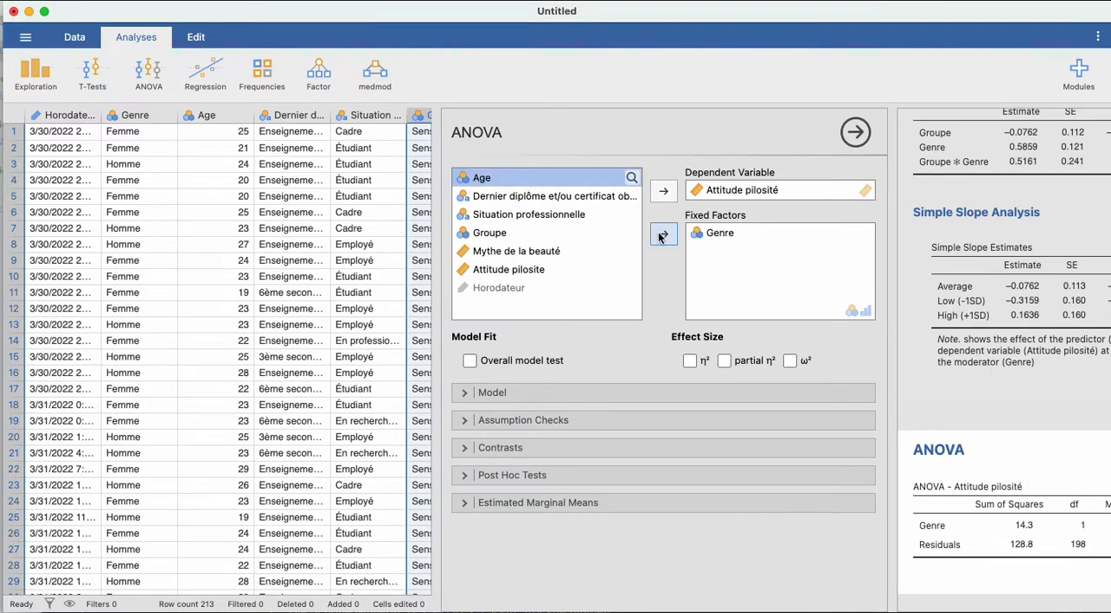
click(490, 232)
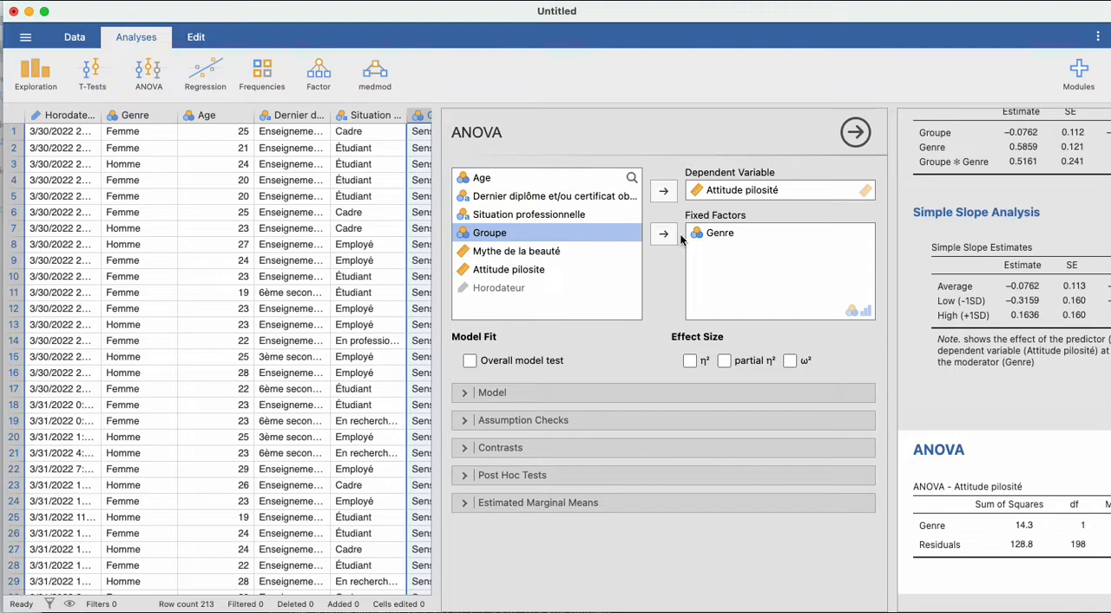
click(664, 234)
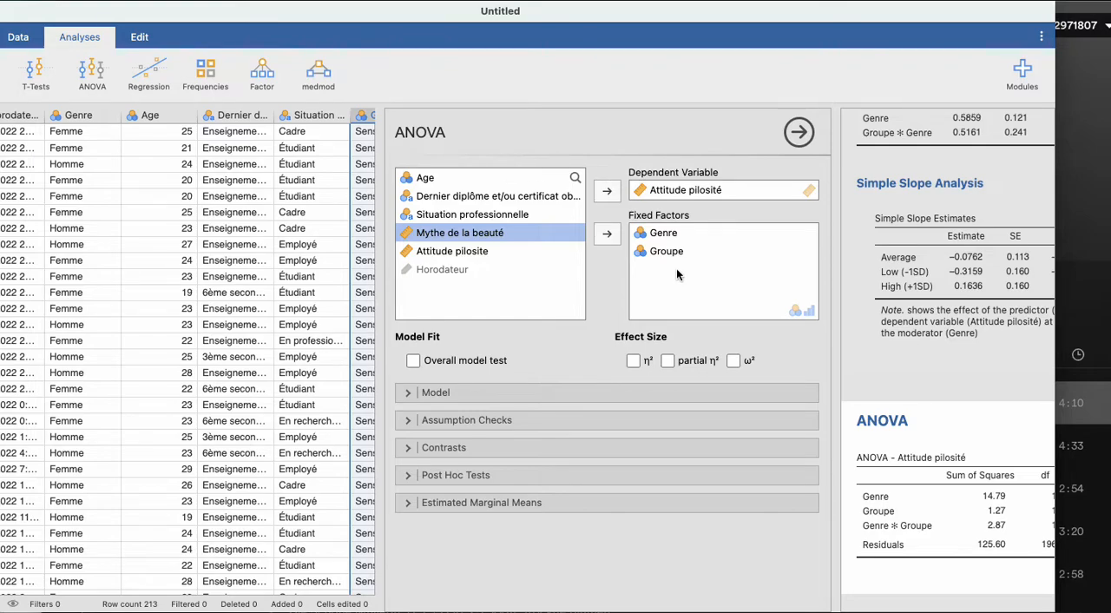
- Add partial η² as the ANOVA effect size and widen the results area to read the full table
click(668, 361)
scroll(888, 473, right, 5)
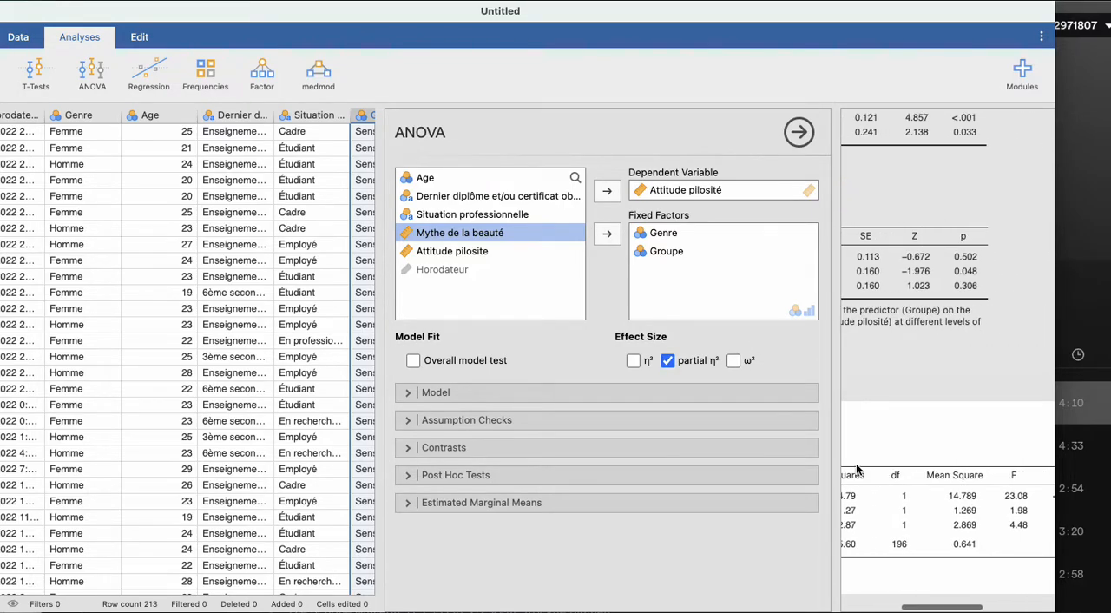
drag(824, 454, 566, 439)
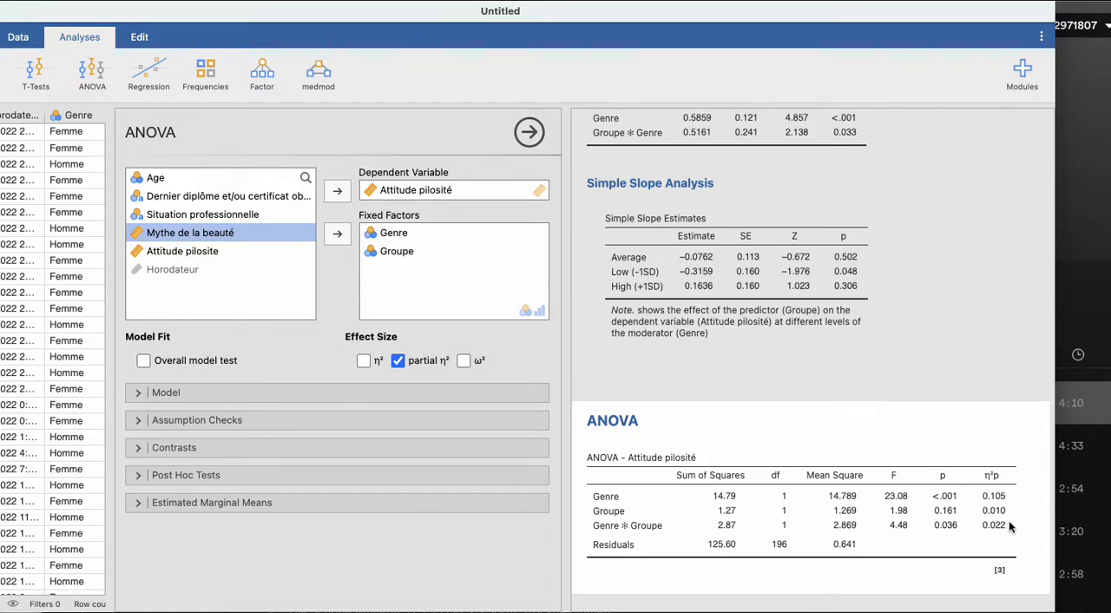
scroll(997, 467, down, 1)
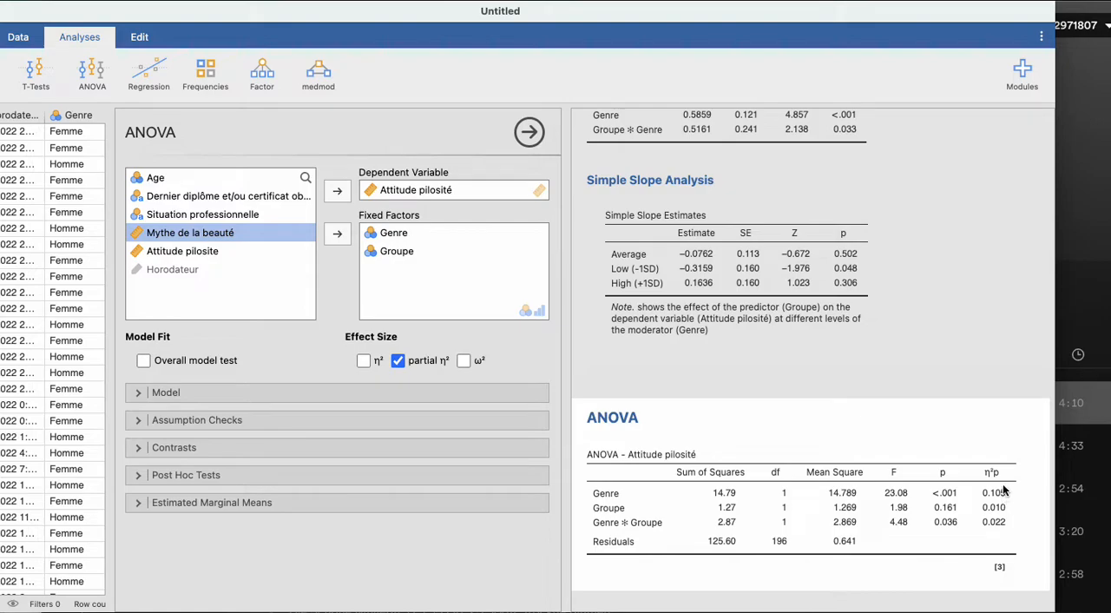
scroll(1000, 473, down, 1)
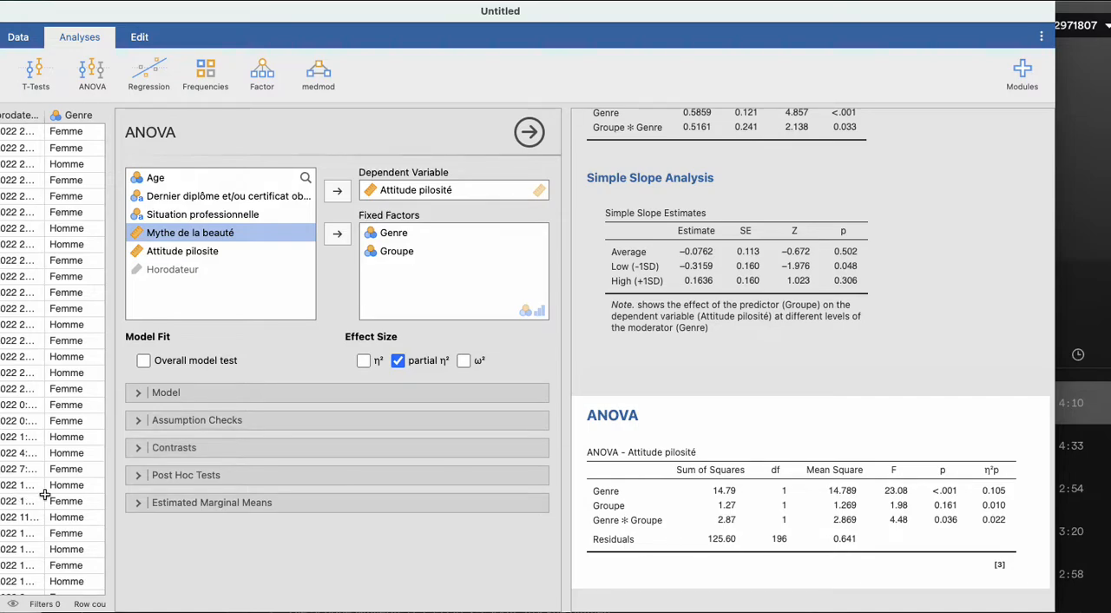
- Request estimated marginal means with Genre and Groupe combined in Term 1
click(136, 503)
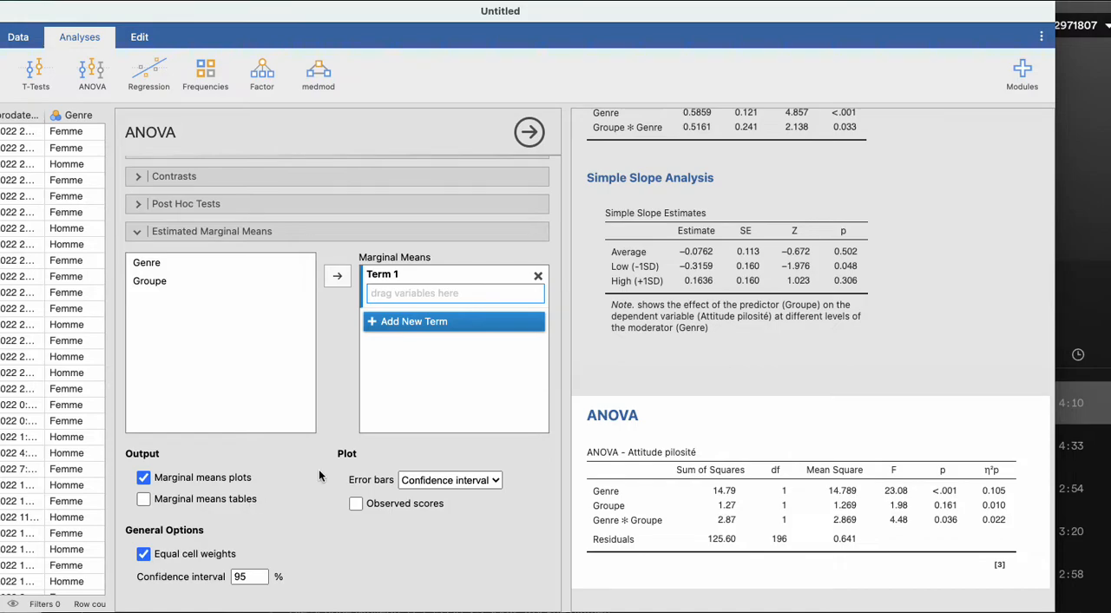
scroll(795, 505, down, 5)
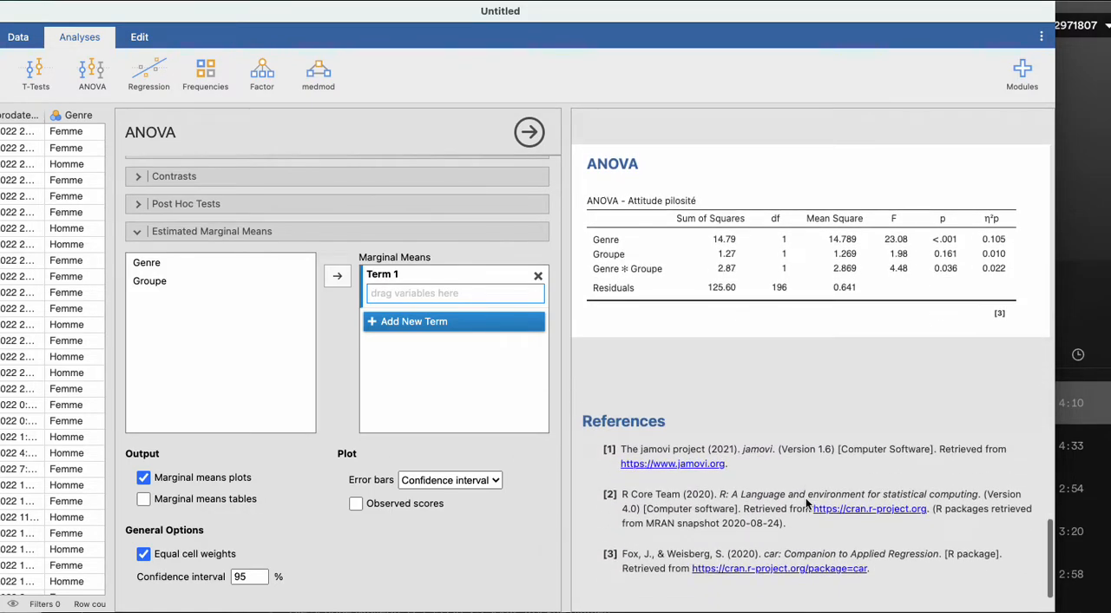
click(147, 269)
shift+click(144, 281)
click(336, 275)
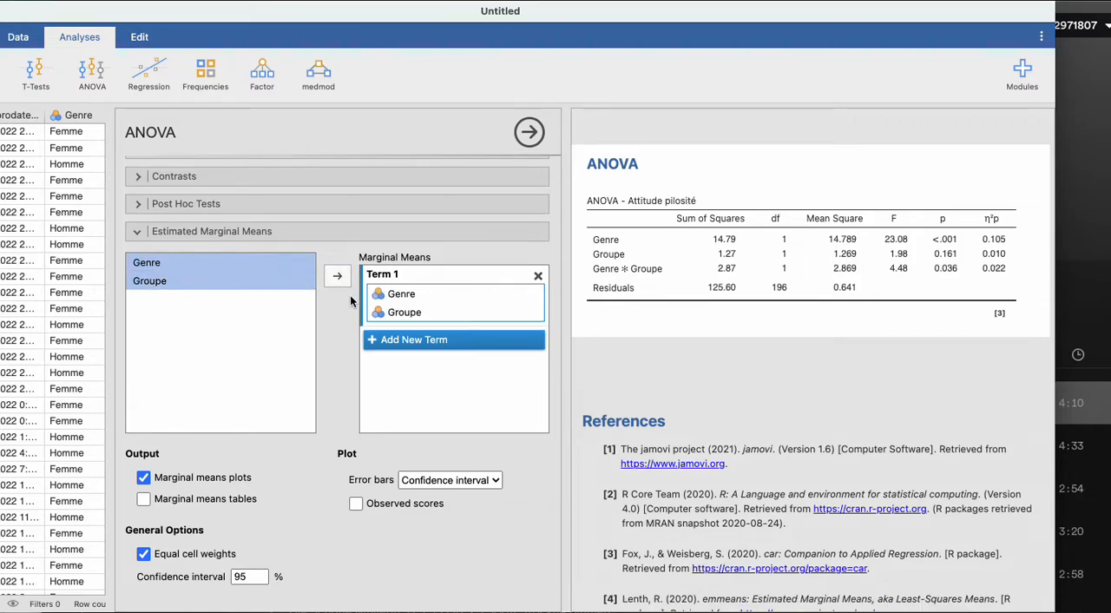
- Review the Genre ✻ Groupe marginal means plot and turn off equal cell weights
scroll(616, 365, down, 2)
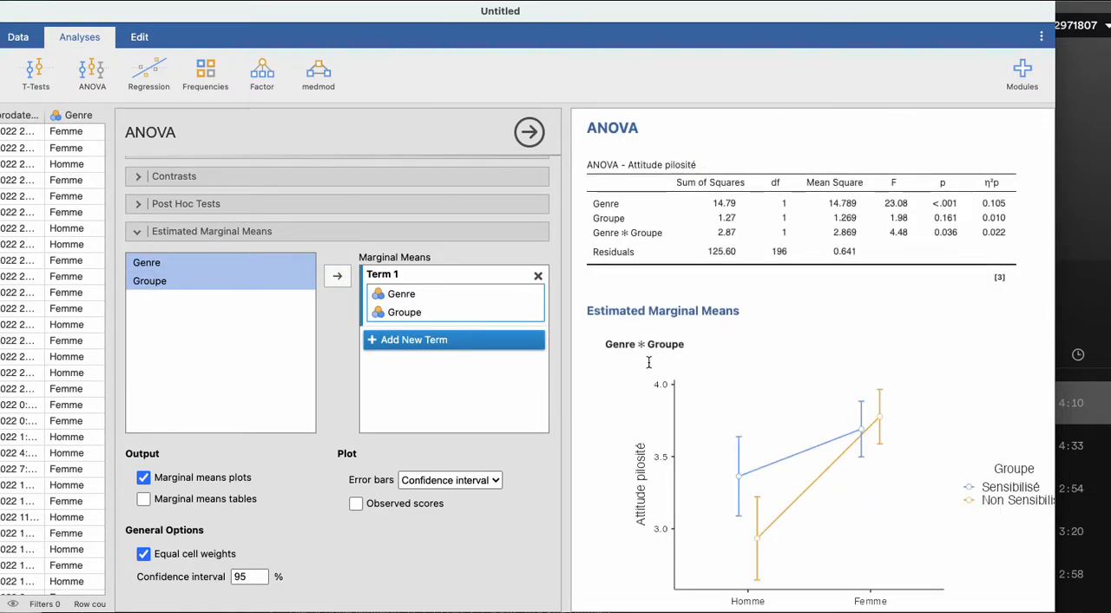
scroll(787, 416, down, 3)
scroll(788, 417, down, 2)
scroll(788, 416, up, 2)
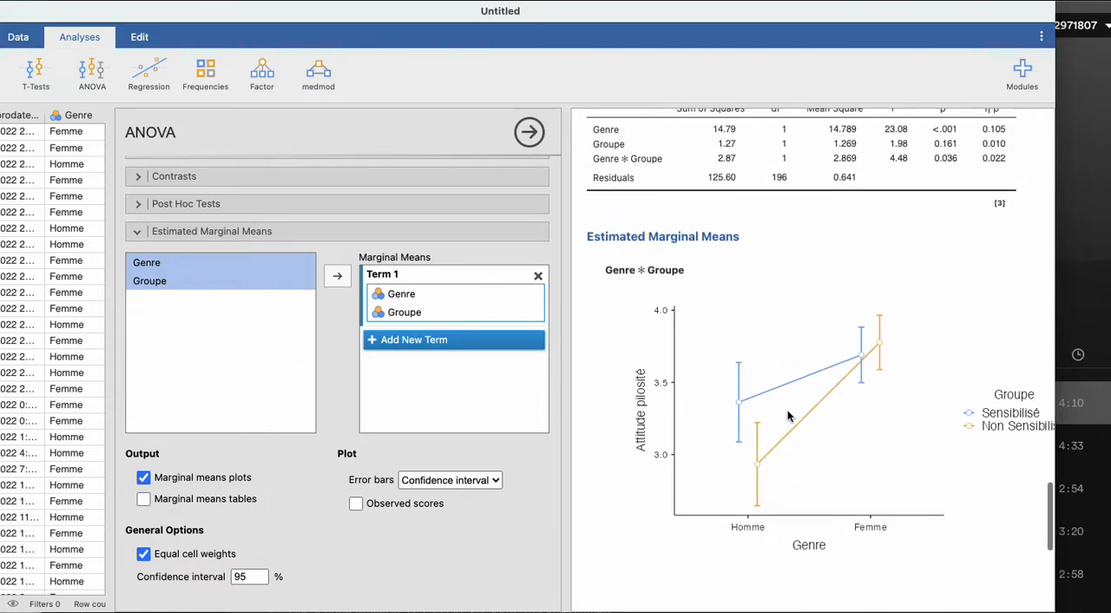
scroll(788, 416, right, 3)
scroll(788, 416, left, 2)
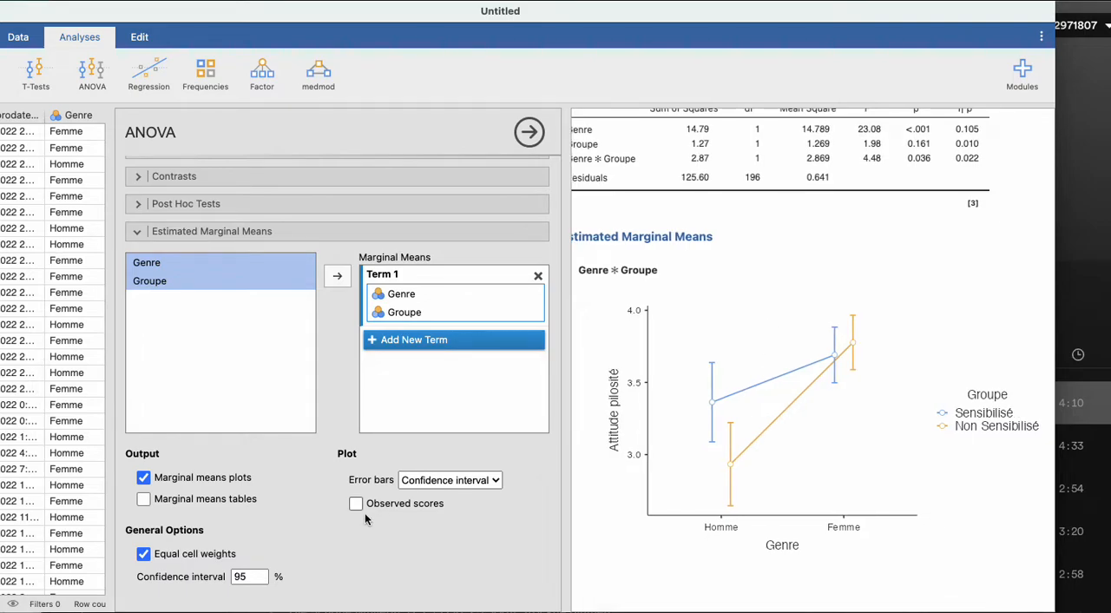
click(143, 553)
scroll(730, 373, down, 1)
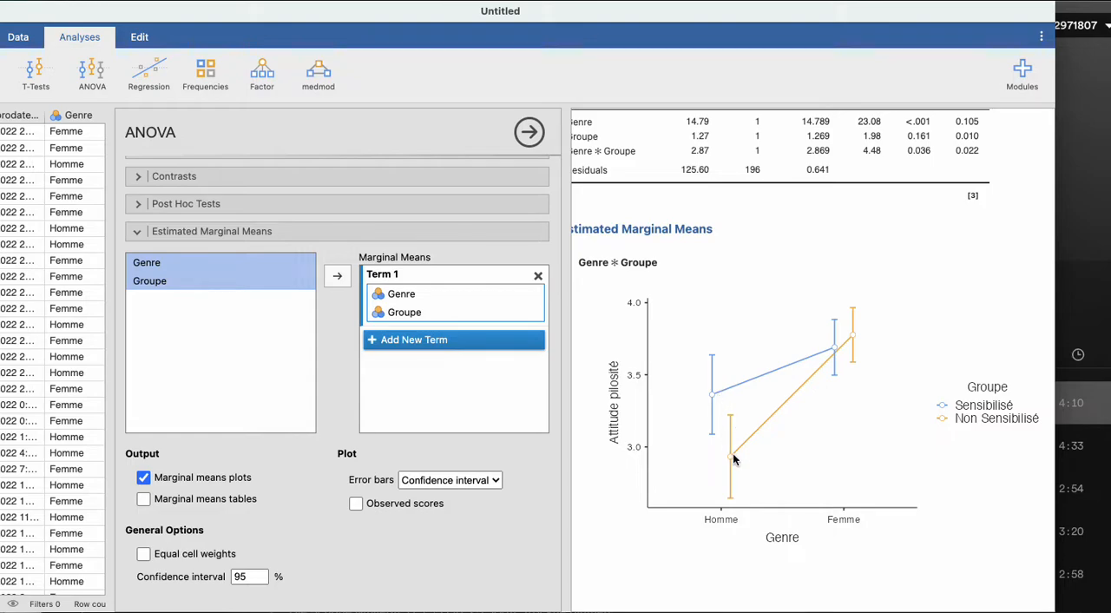
scroll(304, 505, up, 1)
scroll(229, 538, down, 1)
scroll(731, 460, down, 1)
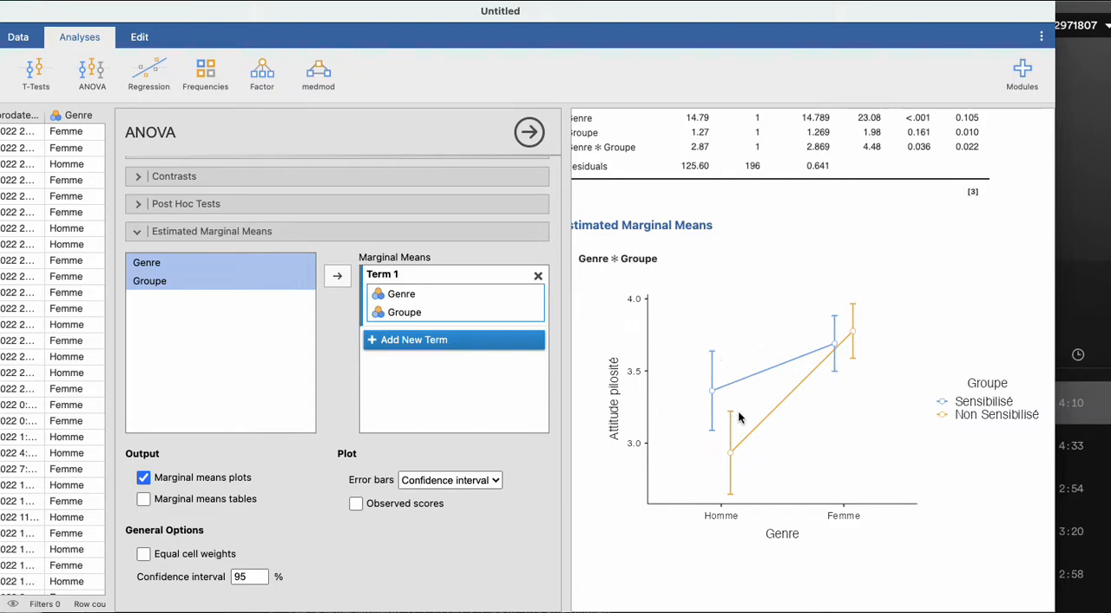
- Add post hoc tests for the Genre ✻ Groupe interaction
click(136, 204)
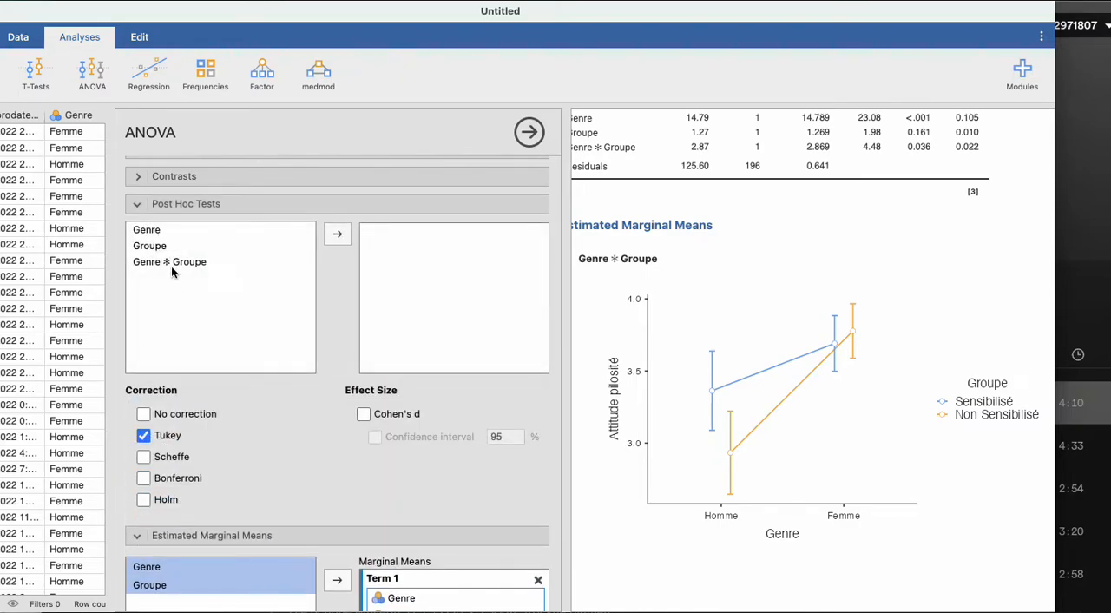
click(171, 263)
click(337, 235)
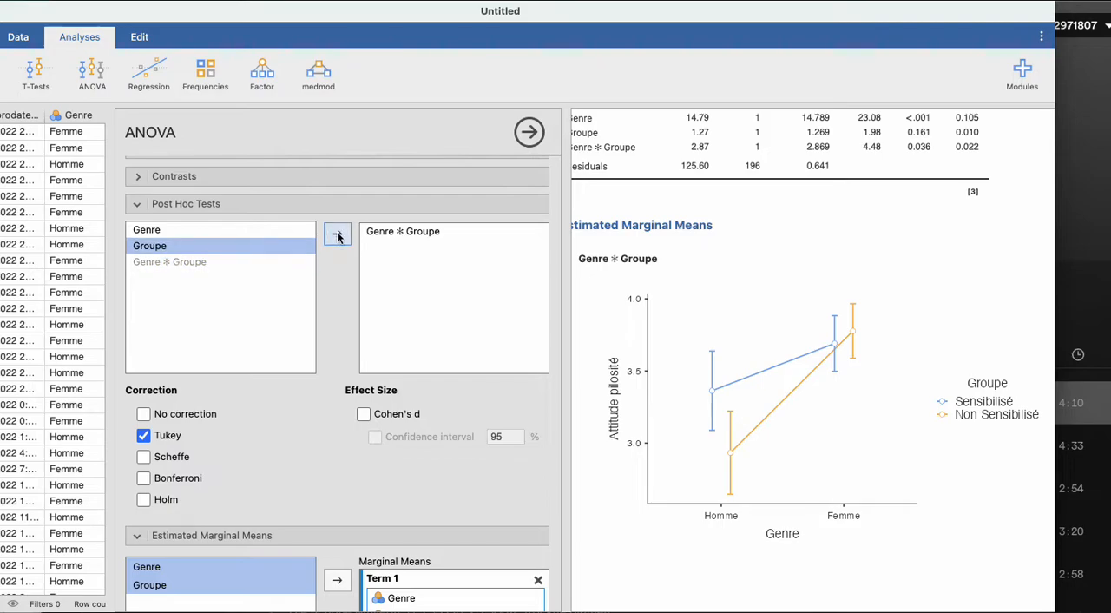
- Include Cohen's d as the post hoc effect size and examine the comparisons table across its full width
click(364, 415)
scroll(712, 369, right, 2)
scroll(711, 369, right, 2)
scroll(711, 369, left, 5)
scroll(711, 369, right, 1)
scroll(711, 368, left, 1)
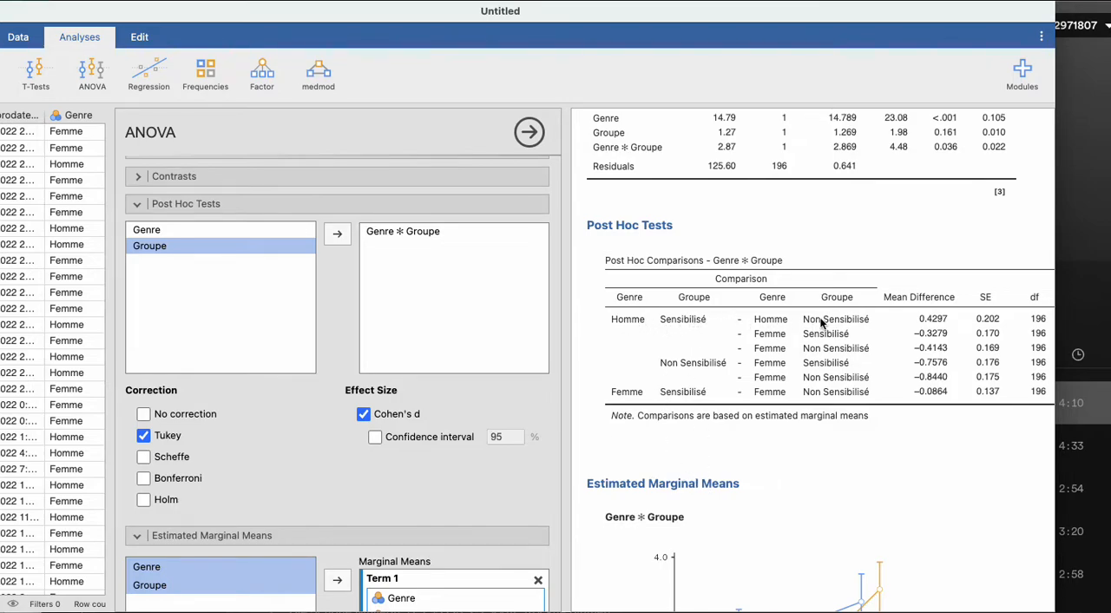
- Examine the Tukey-corrected p-values and Cohen's d of the Genre ✻ Groupe post hoc comparisons, along with the marginal means plot
scroll(832, 317, right, 5)
scroll(832, 321, left, 3)
scroll(832, 318, right, 3)
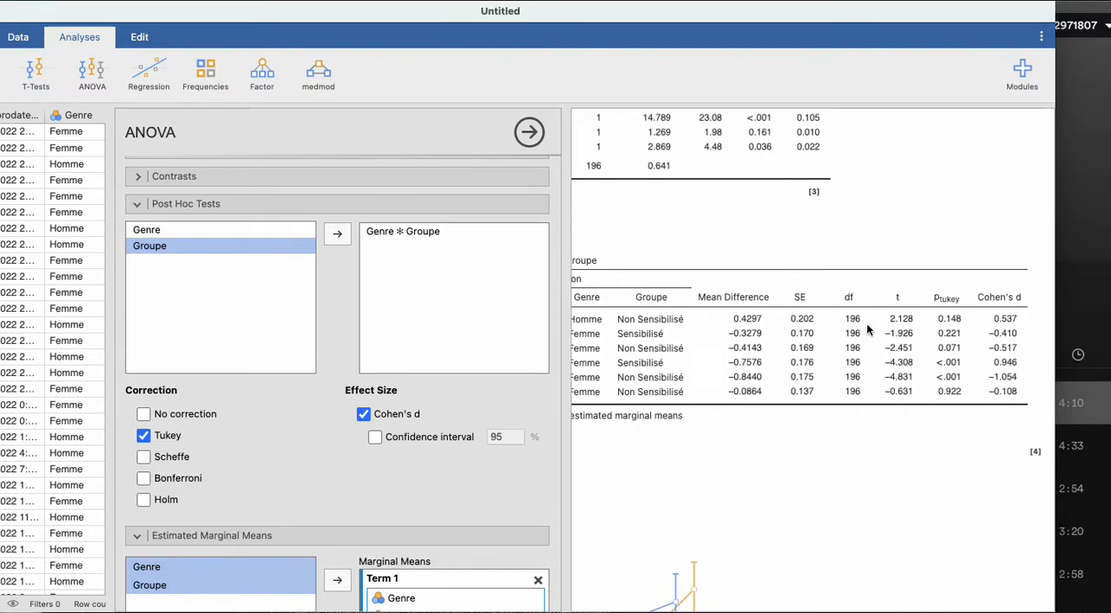
scroll(866, 329, left, 3)
scroll(877, 328, right, 4)
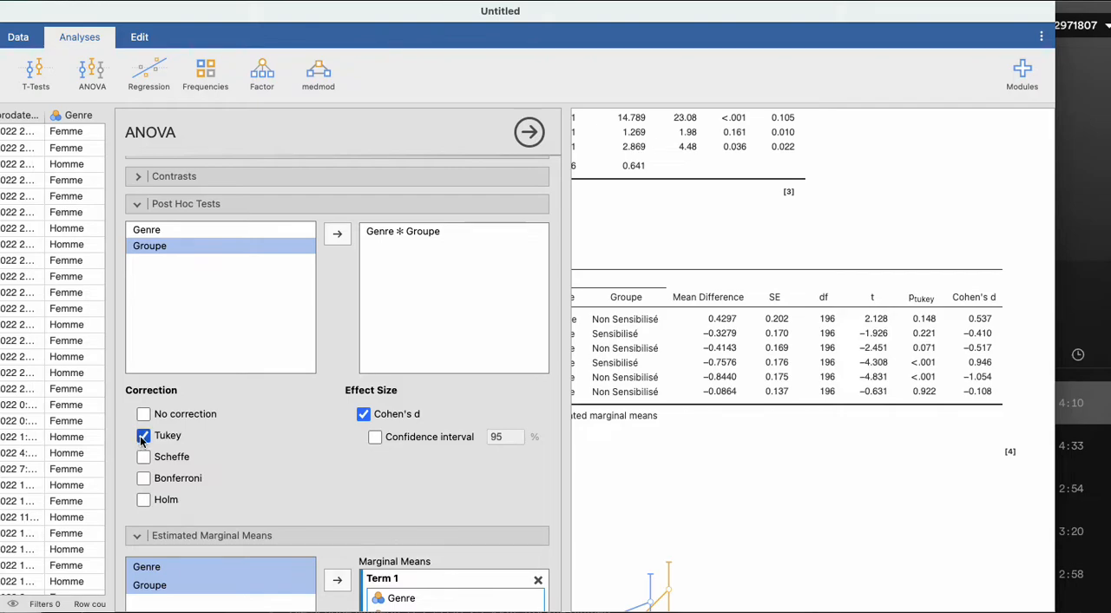
scroll(580, 423, left, 5)
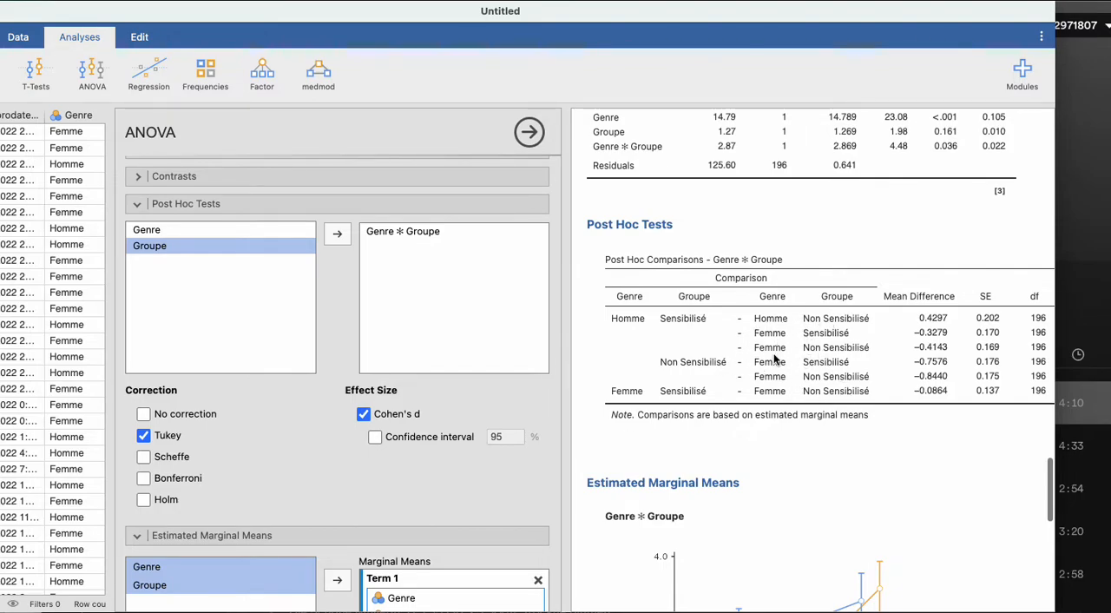
scroll(799, 365, up, 1)
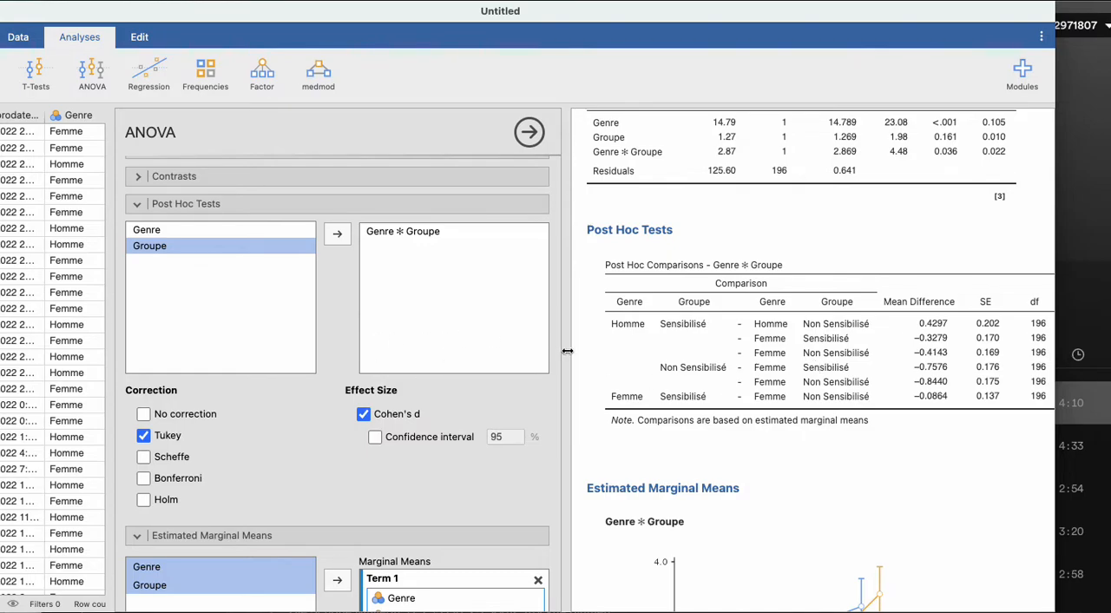
scroll(659, 487, down, 5)
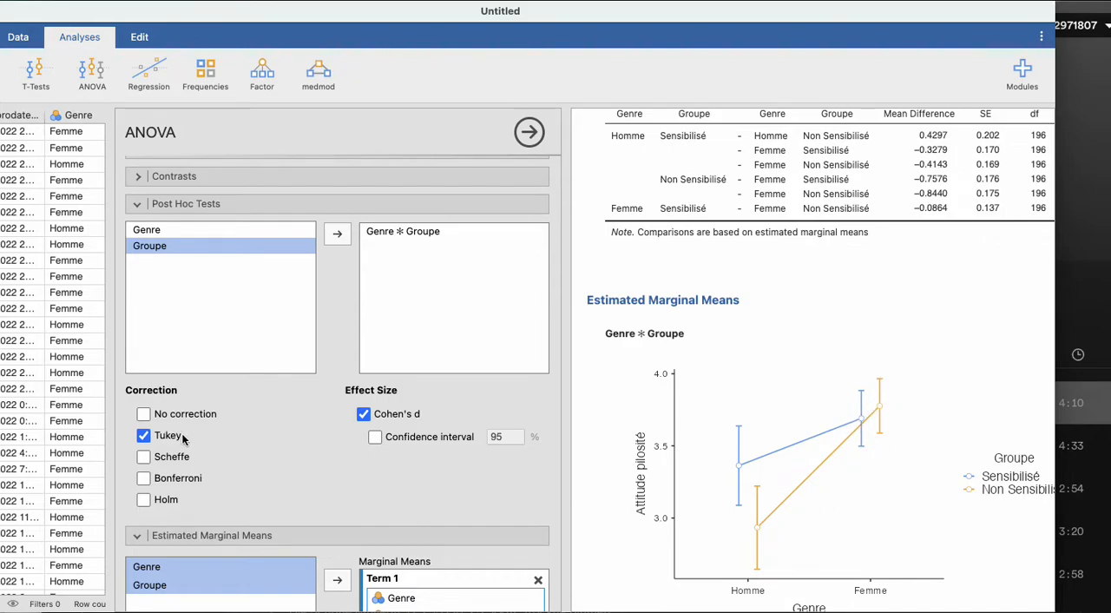
- Replace the Tukey correction with No correction for the Genre ✻ Groupe post hoc tests and bring up the p-values
click(143, 437)
click(145, 415)
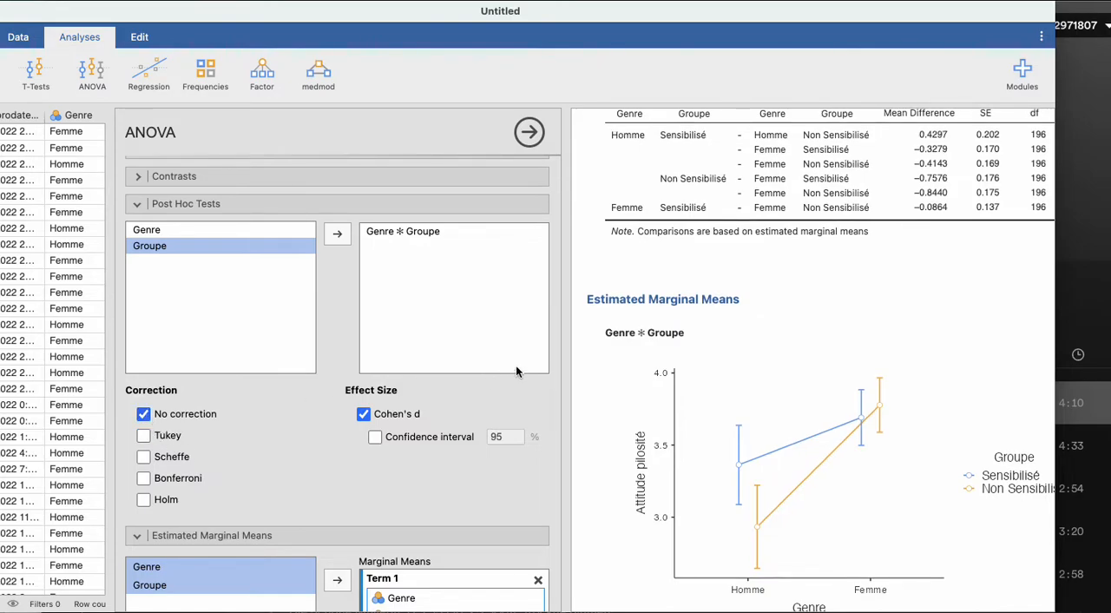
scroll(740, 341, up, 2)
scroll(741, 346, right, 3)
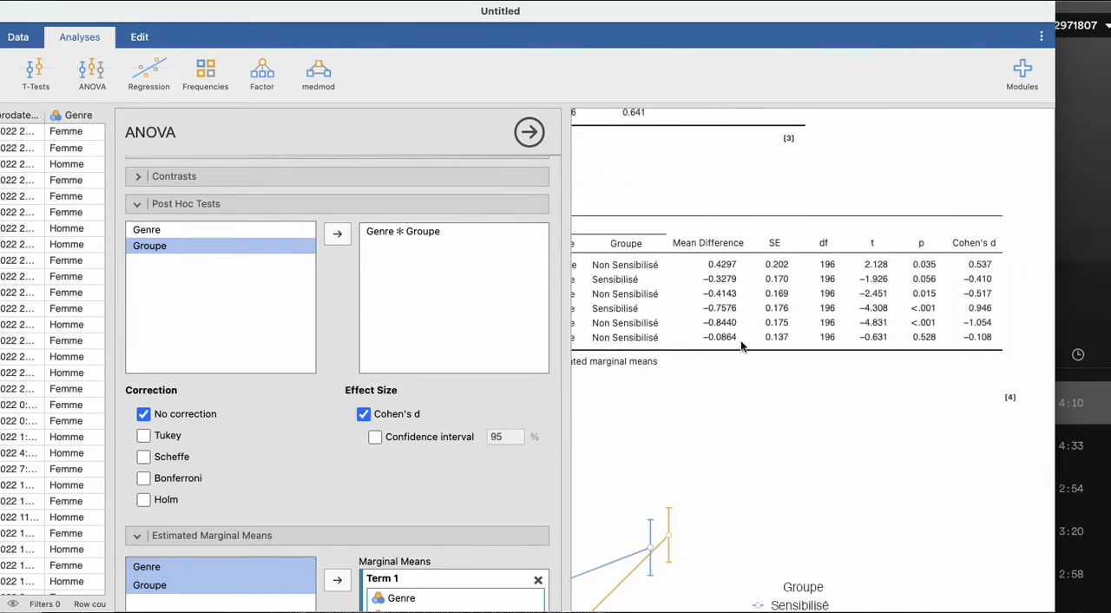
- Examine the uncorrected p-value and Cohen's d for the Sensibilisé versus Non Sensibilisé comparison among Homme participants
scroll(741, 347, left, 1)
scroll(740, 340, left, 5)
scroll(740, 339, right, 2)
scroll(740, 339, right, 1)
scroll(774, 331, left, 5)
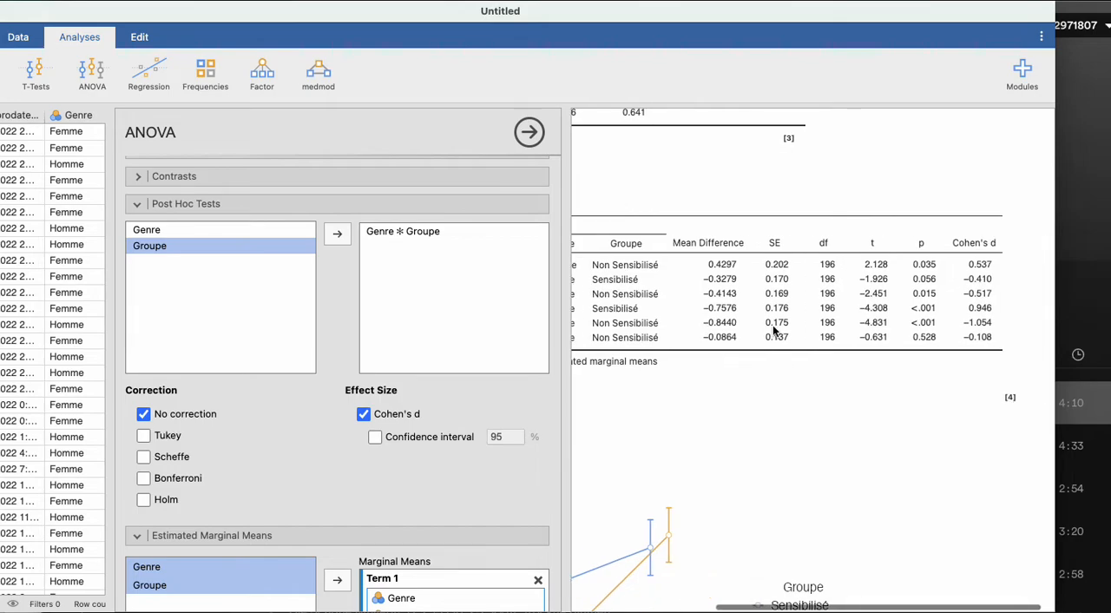
scroll(772, 326, right, 5)
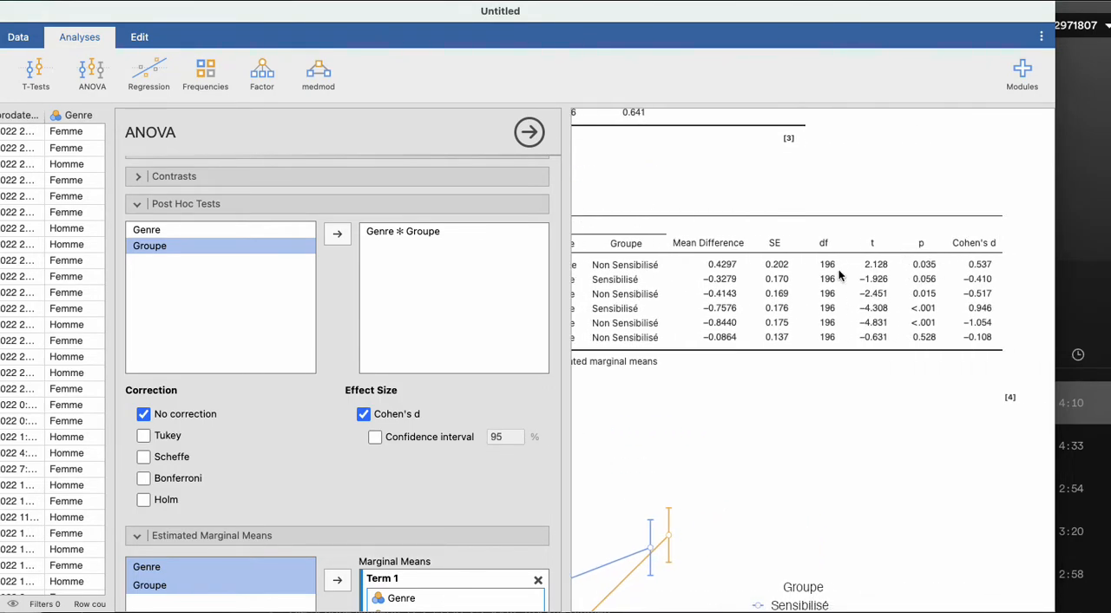
scroll(839, 274, left, 5)
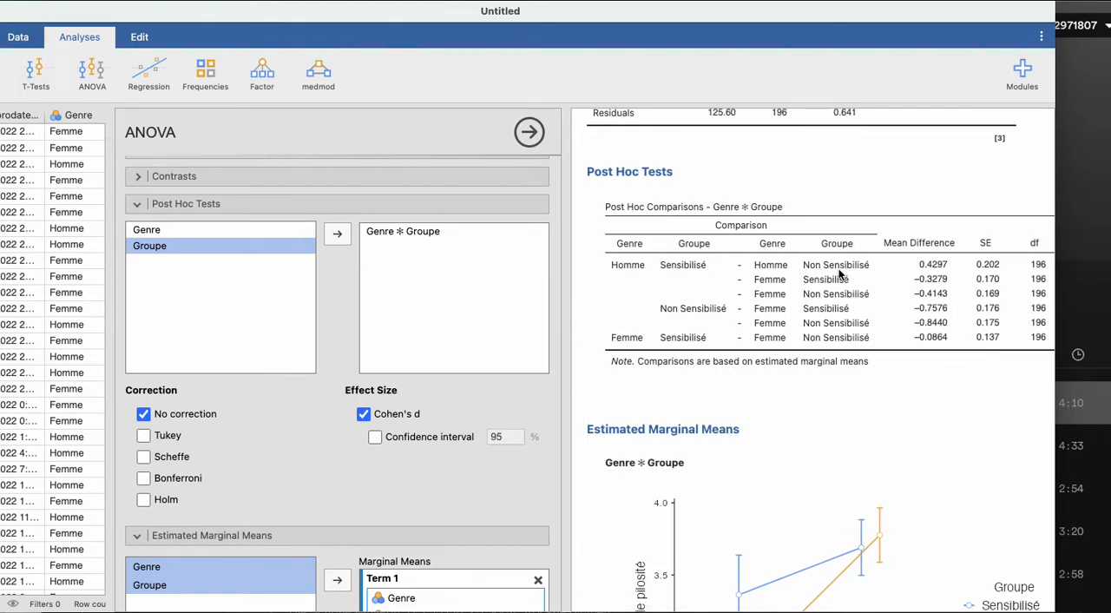
scroll(839, 274, right, 5)
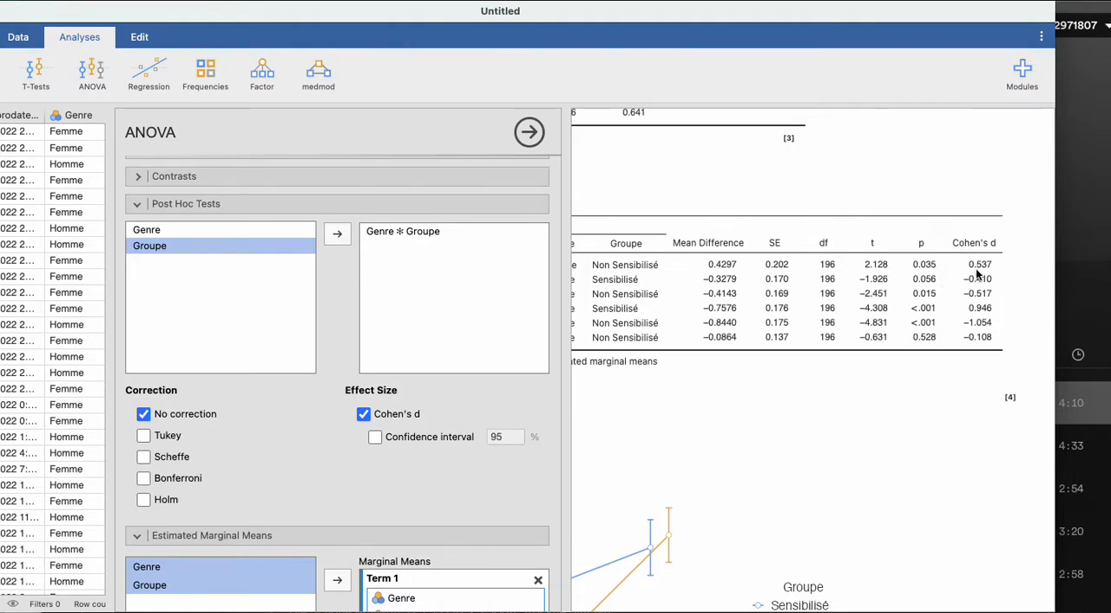
- Compare the Sensibilisé versus Non Sensibilisé contrasts within Homme and within Femme, and relate them to the marginal means plot
scroll(975, 274, down, 1)
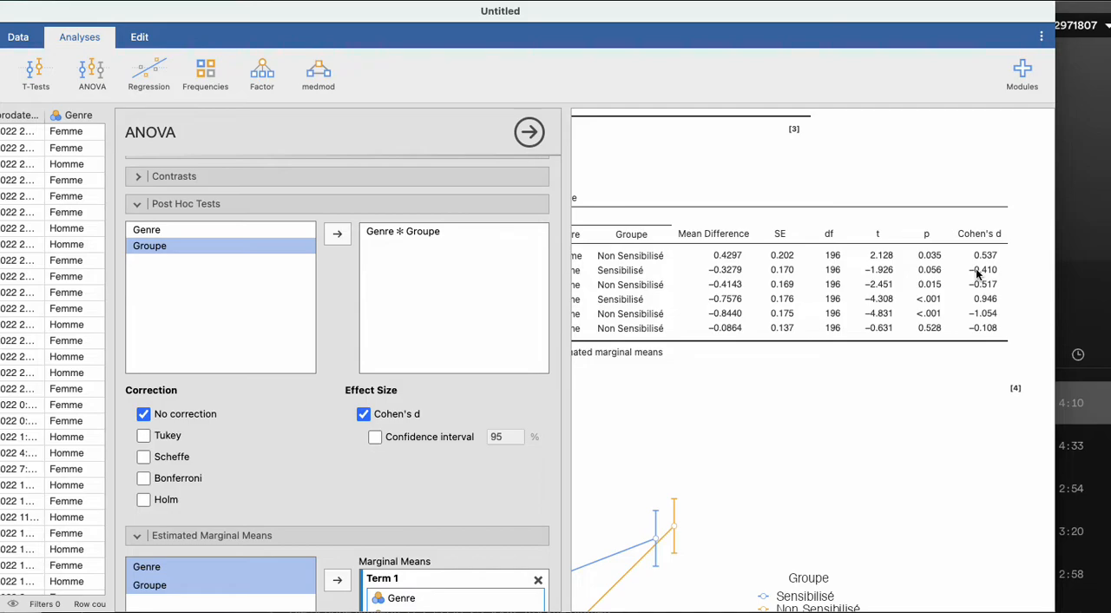
scroll(863, 272, left, 5)
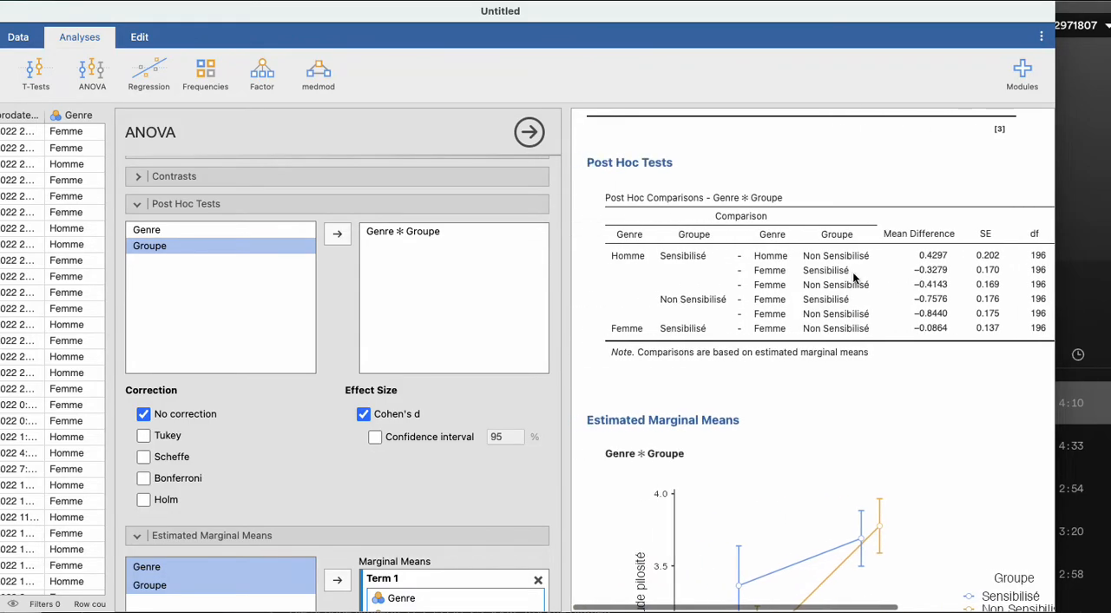
scroll(855, 277, right, 2)
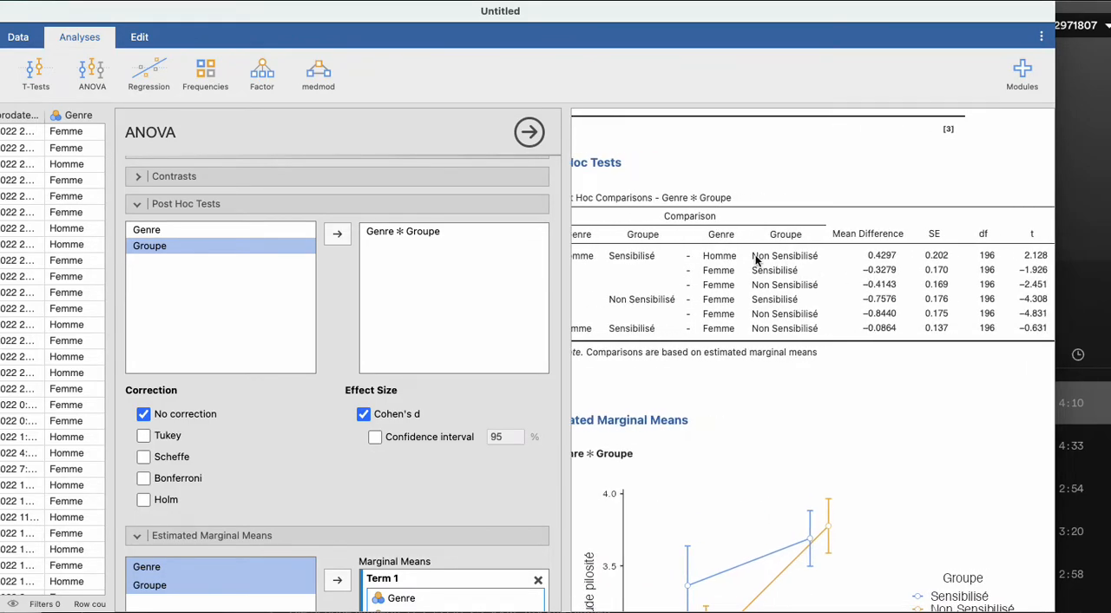
scroll(605, 258, left, 2)
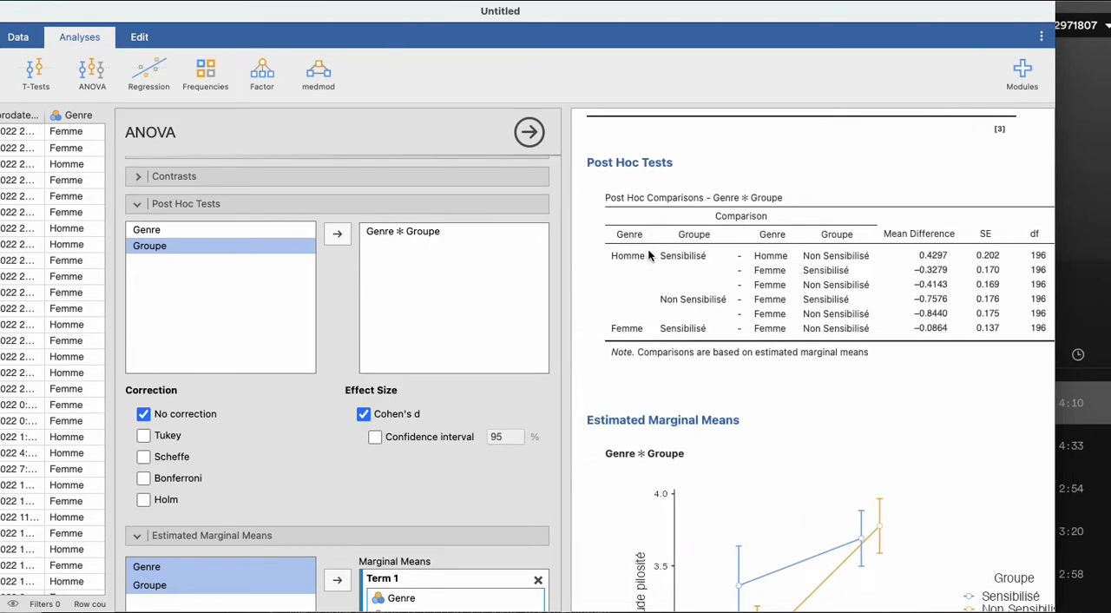
scroll(842, 256, right, 8)
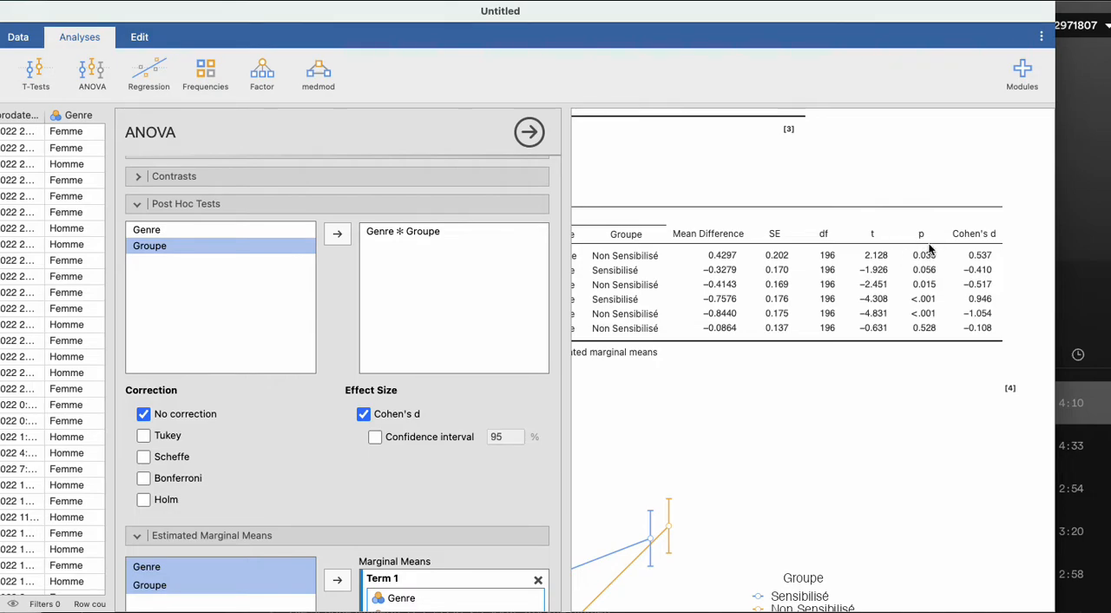
scroll(798, 310, left, 8)
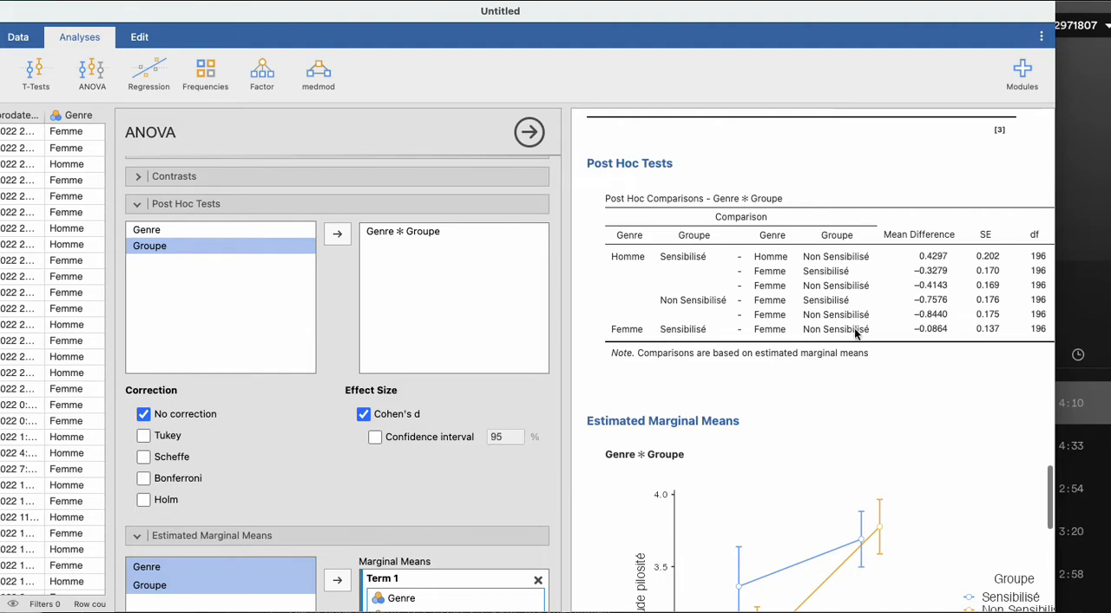
scroll(854, 327, right, 2)
scroll(854, 327, right, 6)
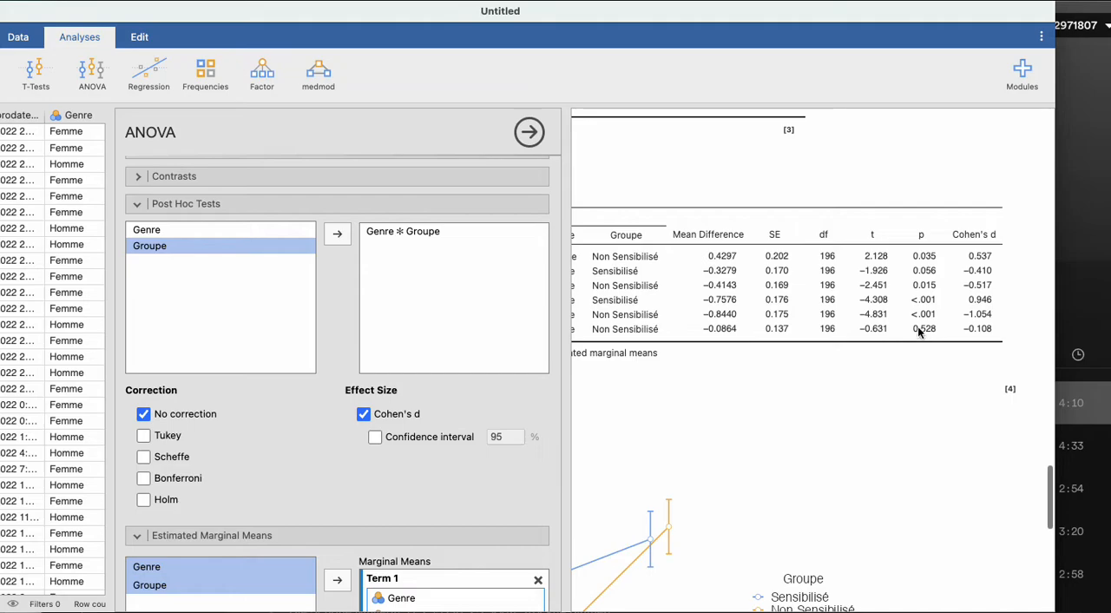
scroll(931, 328, left, 8)
scroll(771, 371, down, 3)
scroll(770, 371, down, 2)
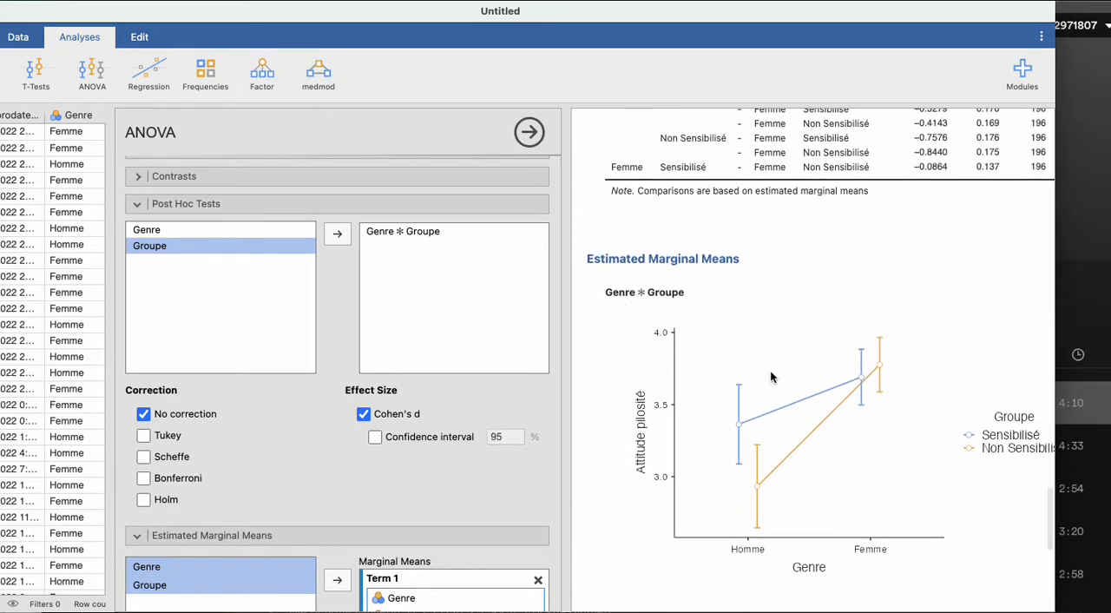